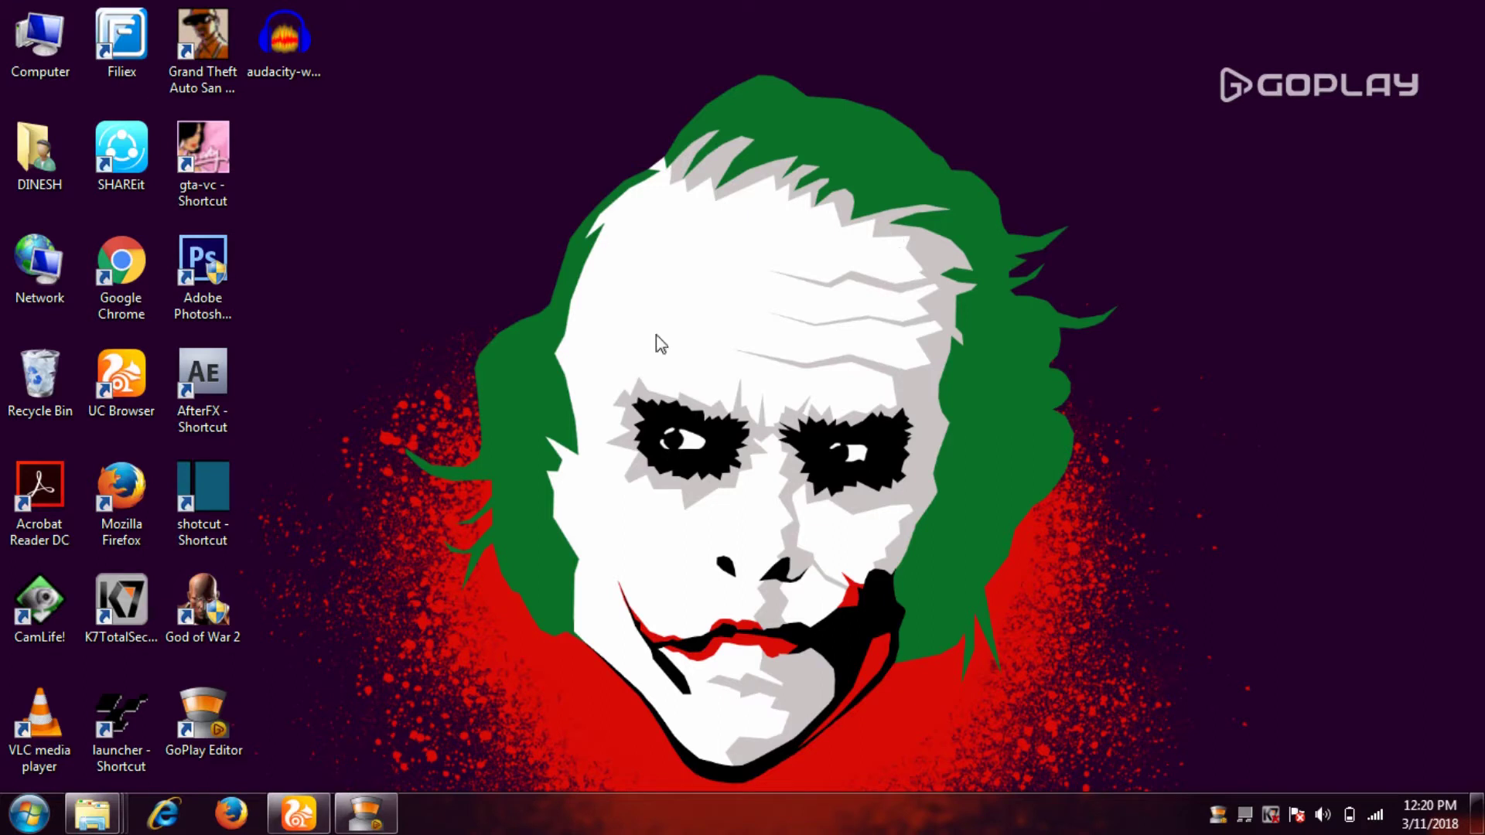
Step: Bring up the screen rocrder folder from the taskbar and maximize its Explorer window
{"action": "mouse_move", "coordinate": [91, 812]}
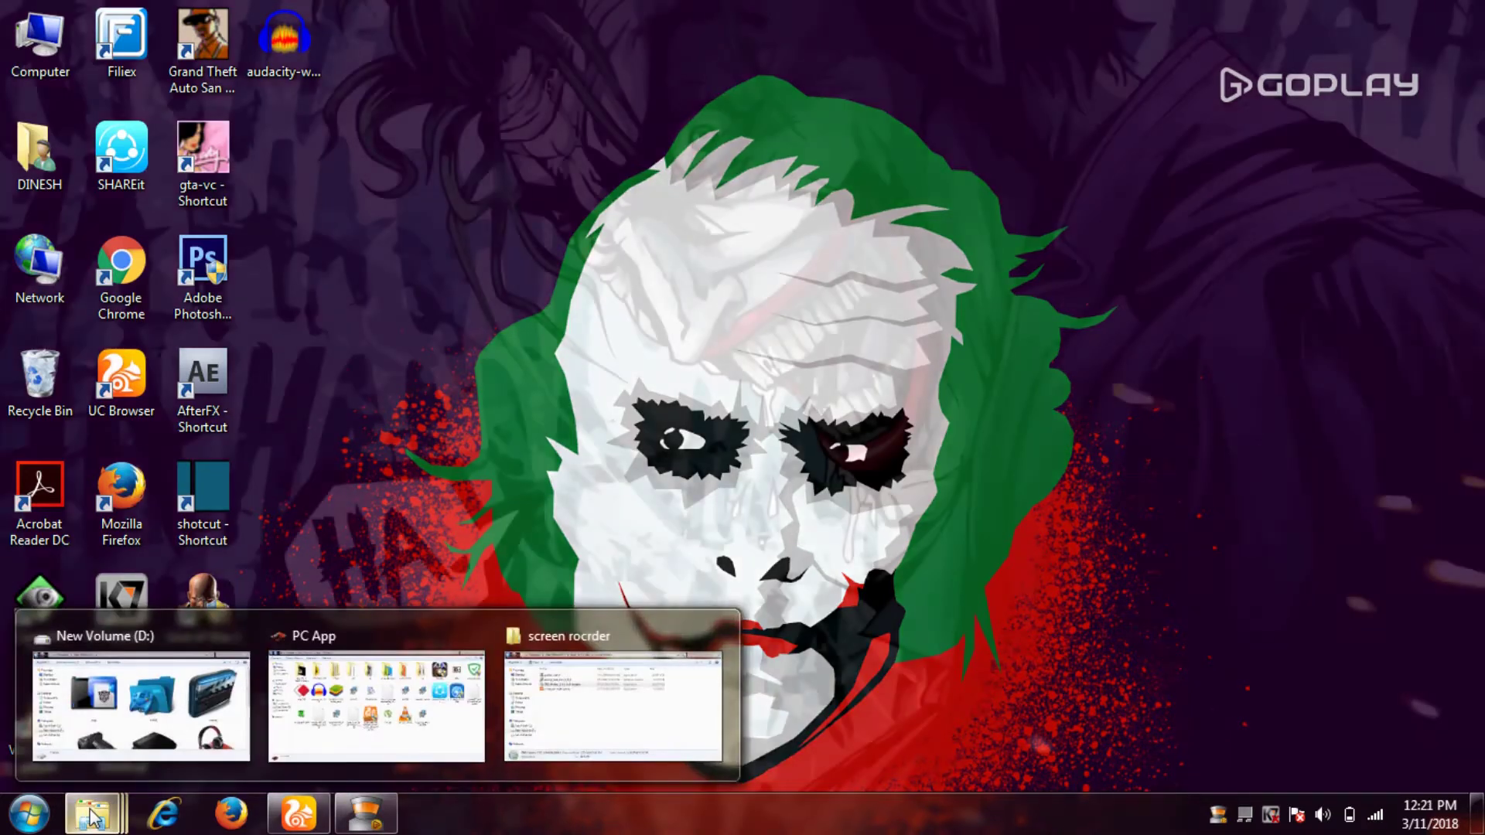
{"action": "left_click", "coordinate": [600, 696]}
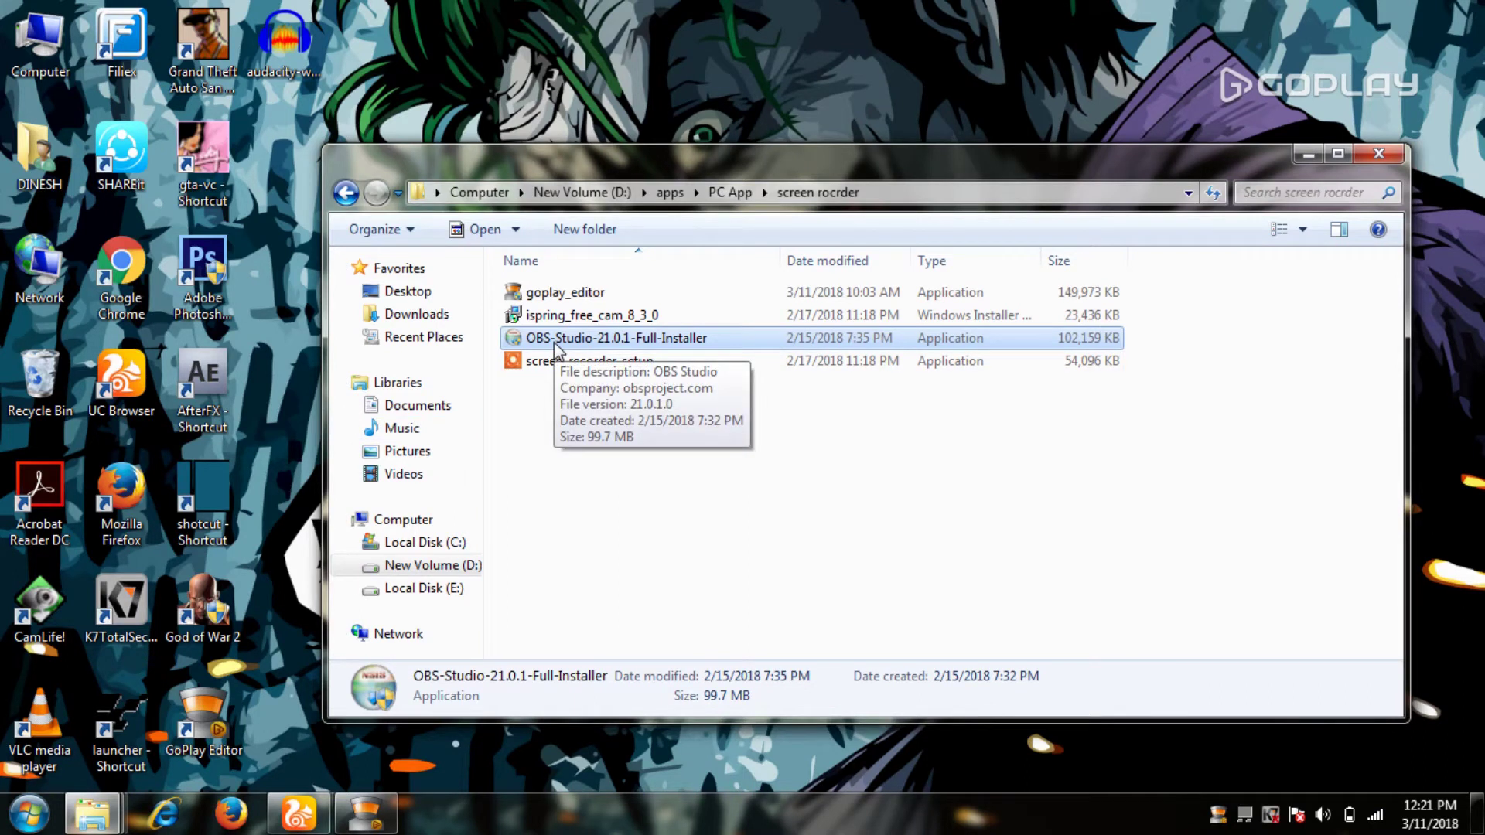
{"action": "left_click", "coordinate": [1343, 154]}
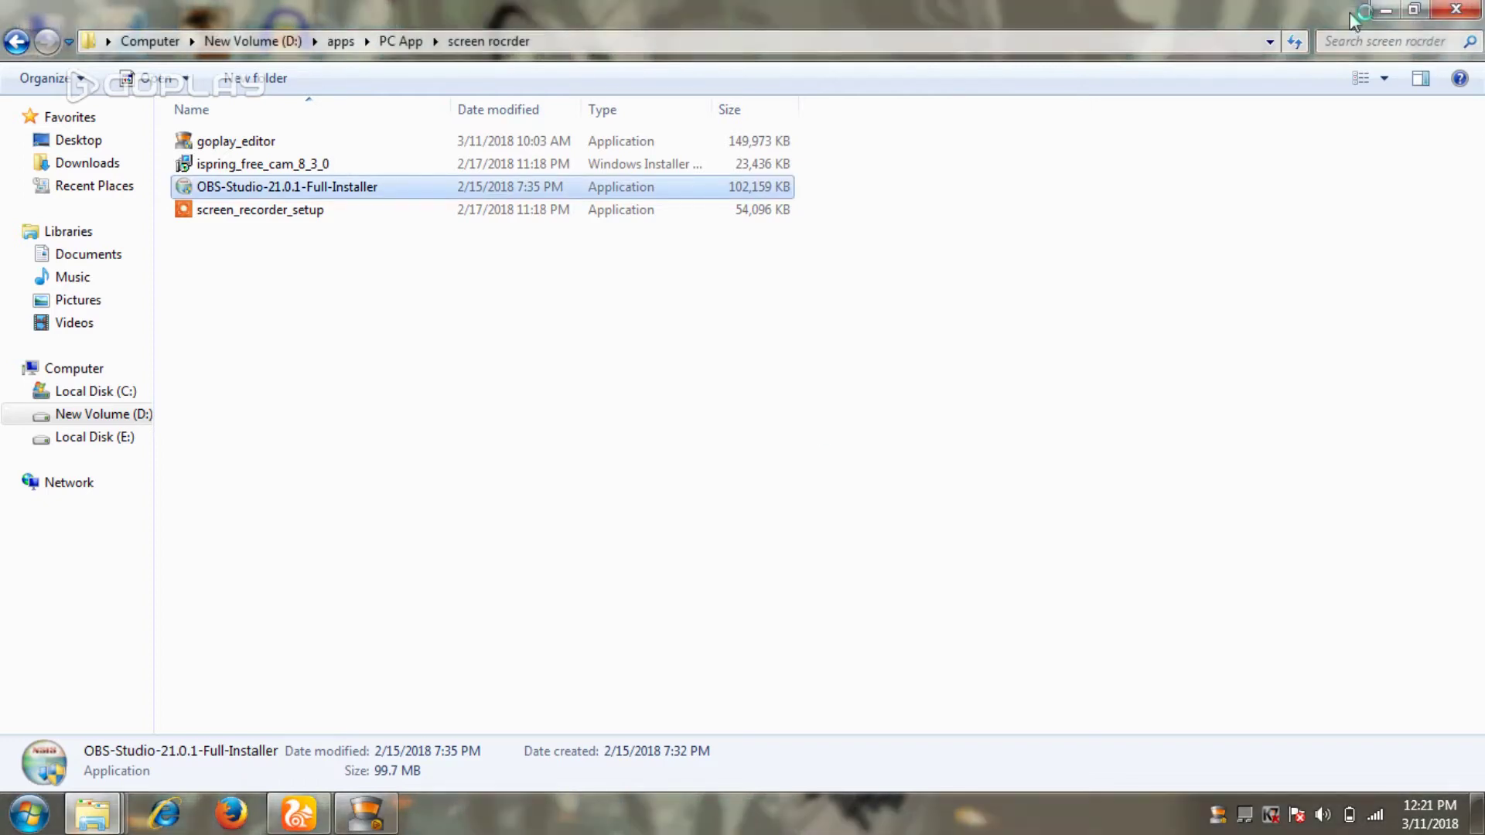
Step: Install OBS Studio 21.0.1 into the default C:\Program Files\obs-studio folder and finish setup
{"action": "left_click", "coordinate": [1382, 10]}
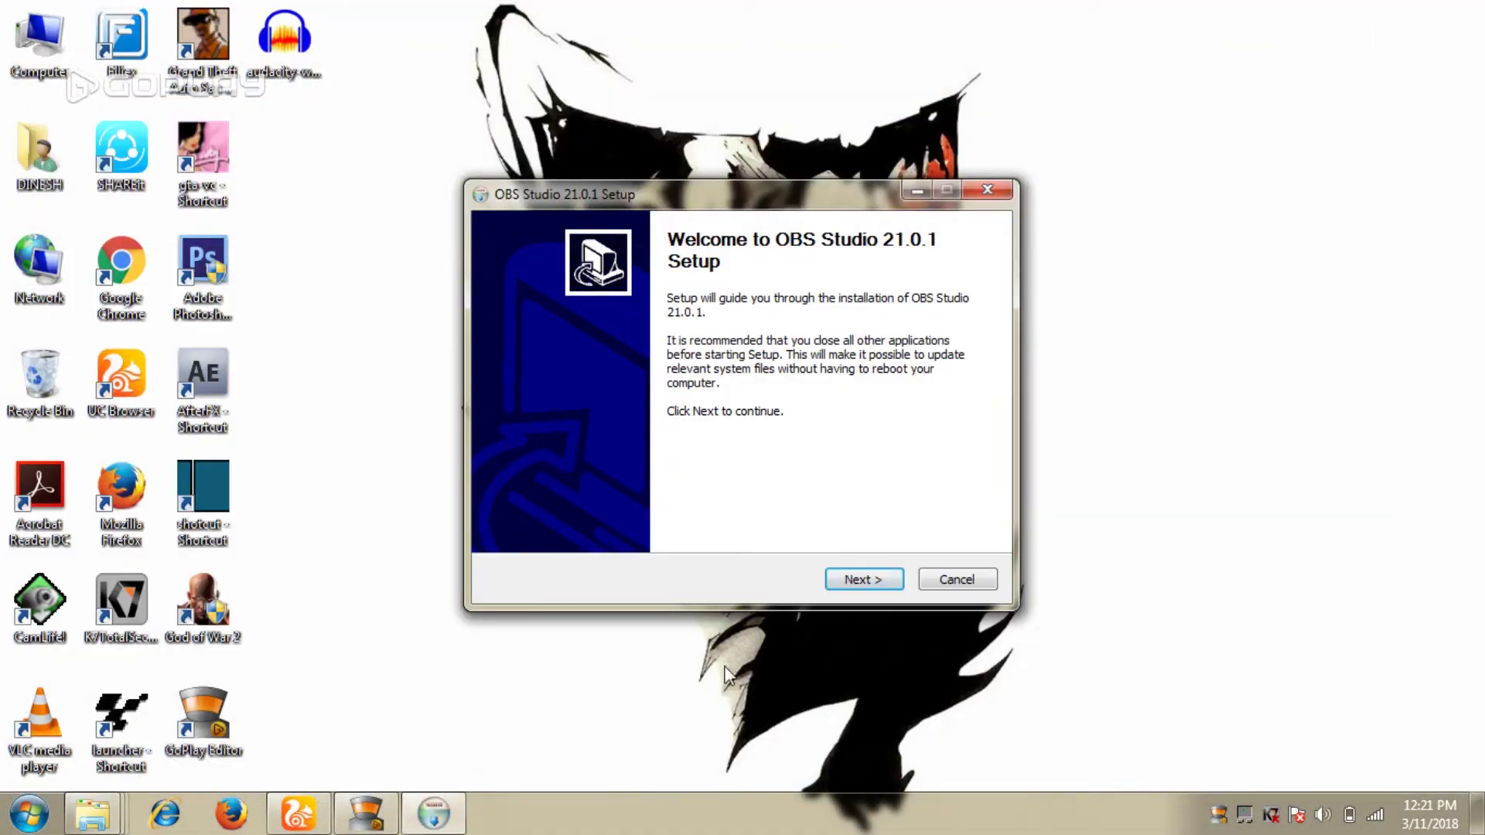
{"action": "left_click", "coordinate": [870, 580]}
{"action": "left_click", "coordinate": [870, 582]}
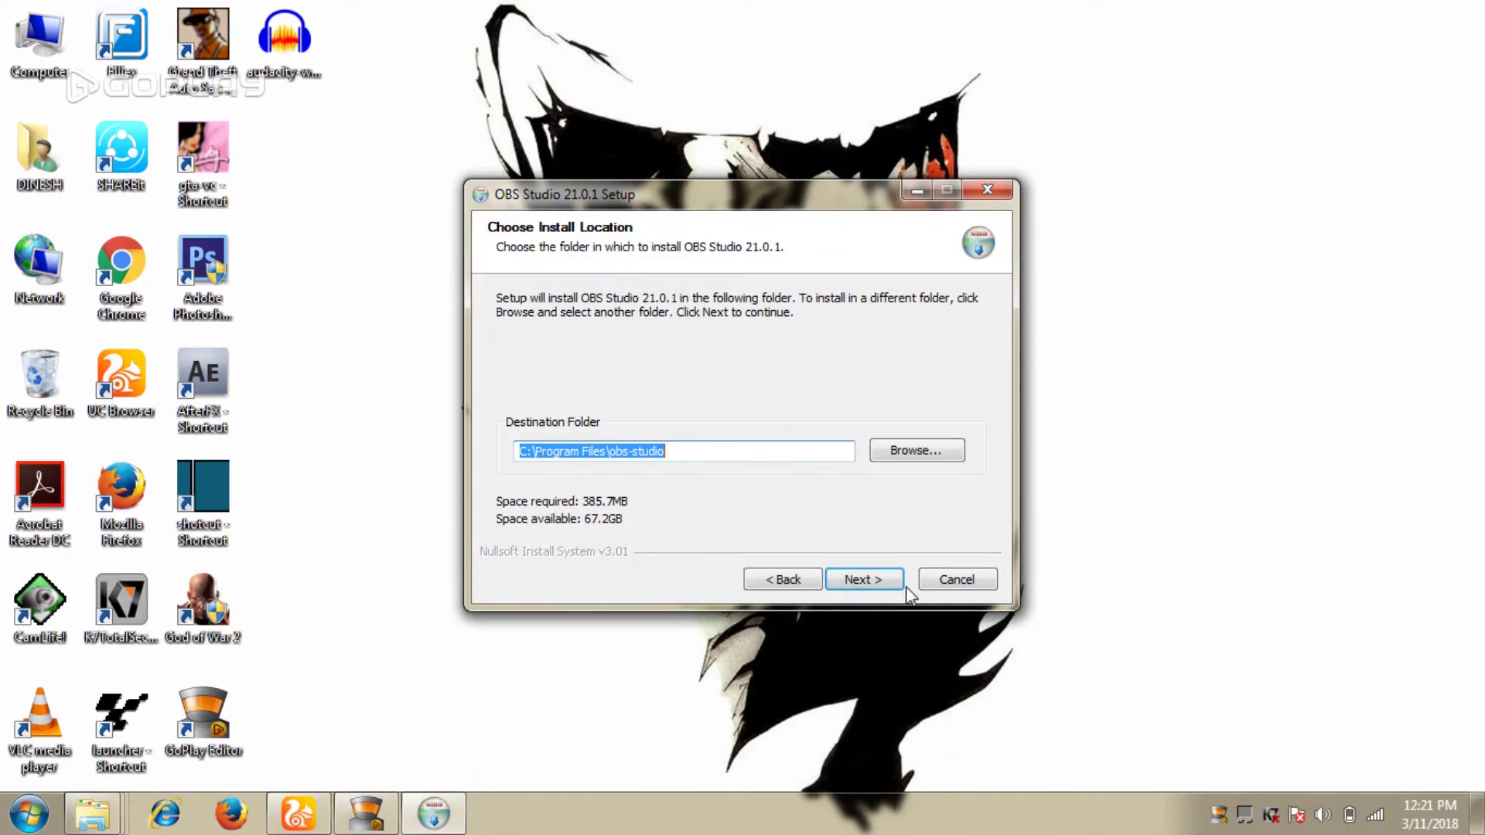
{"action": "left_click", "coordinate": [886, 580]}
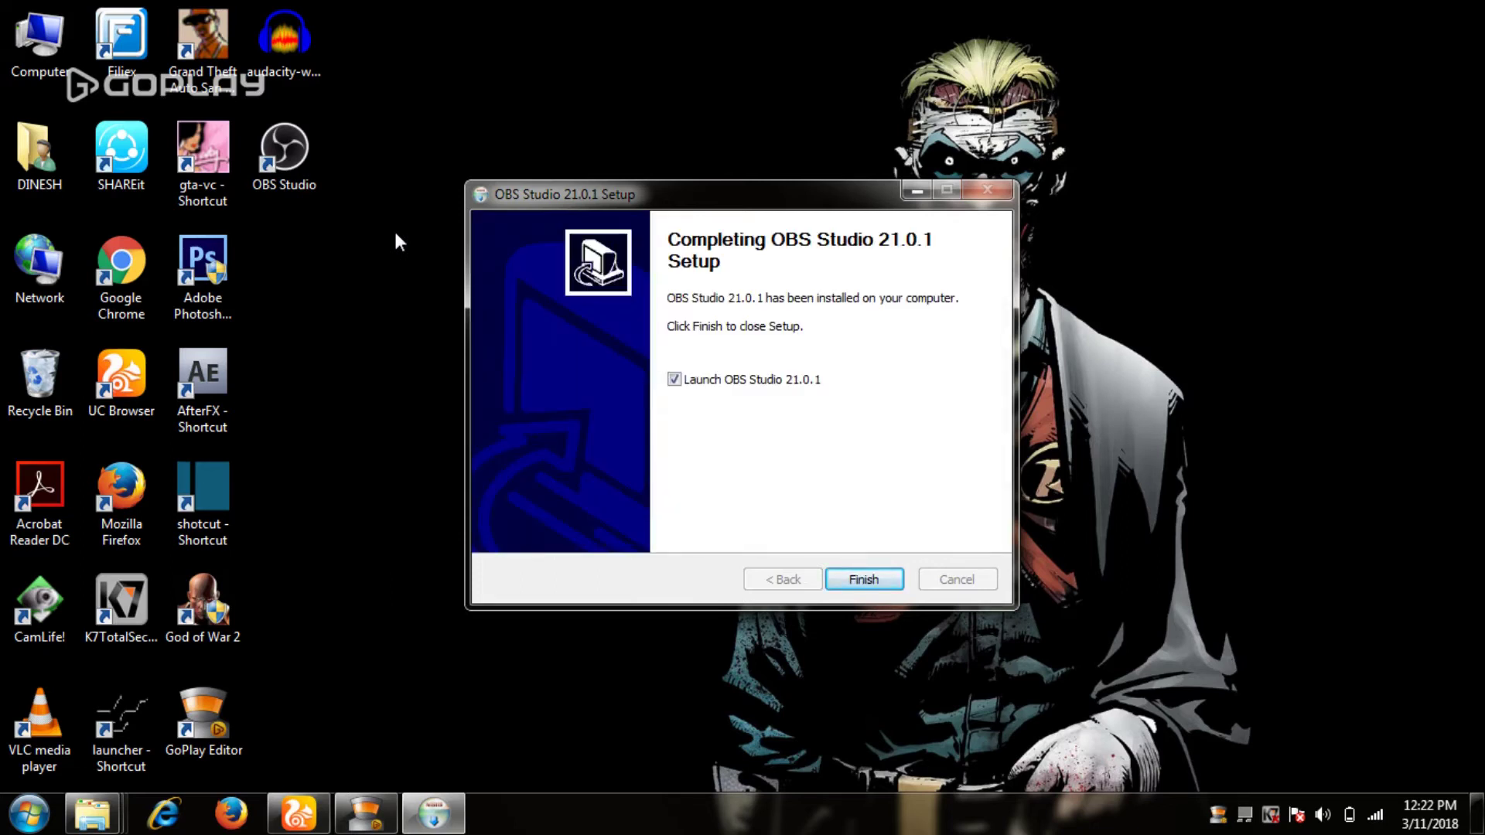
{"action": "left_click", "coordinate": [865, 579]}
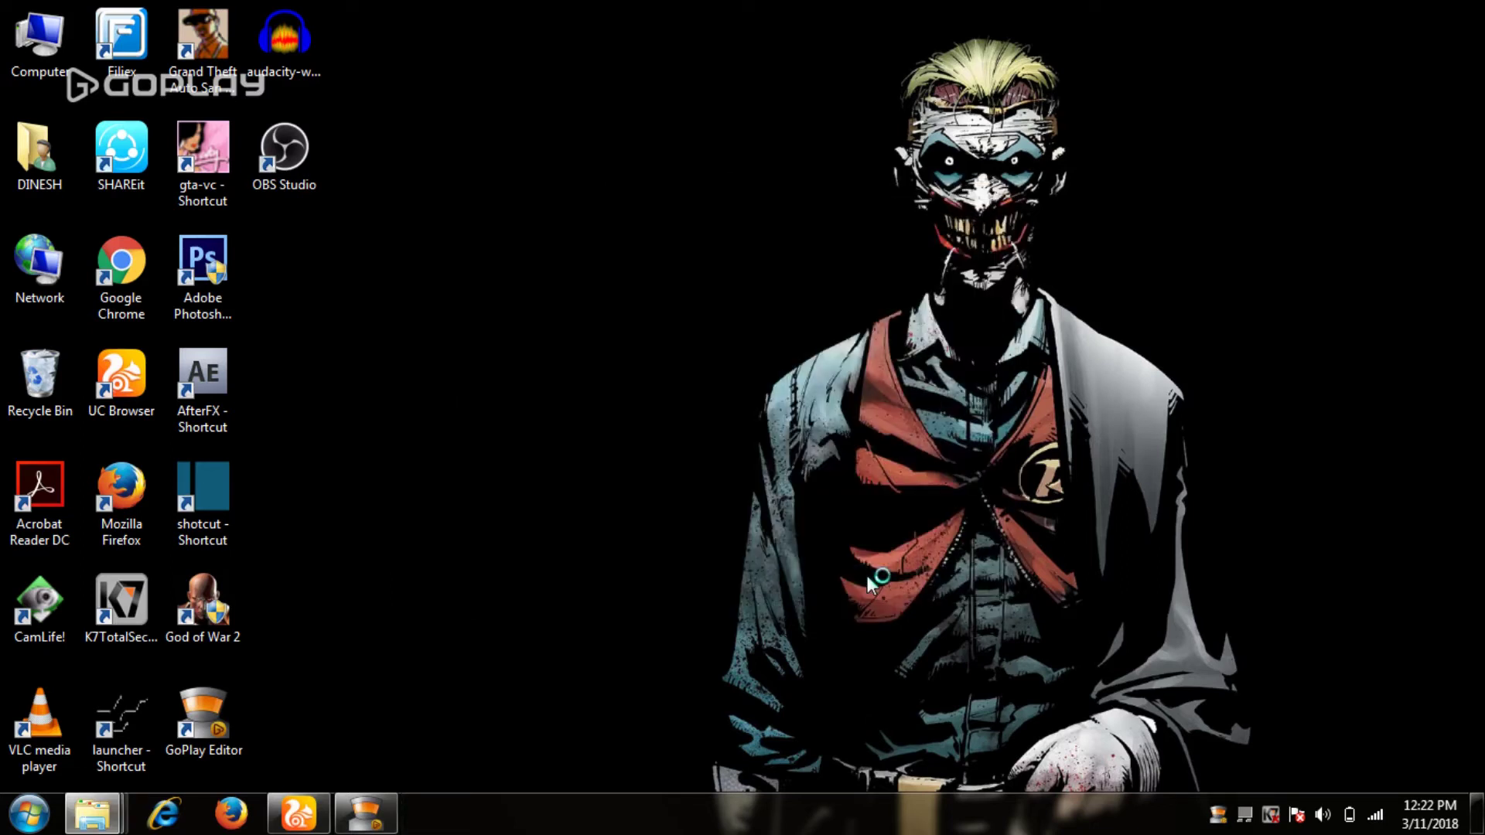
{"action": "right_click", "coordinate": [1053, 344]}
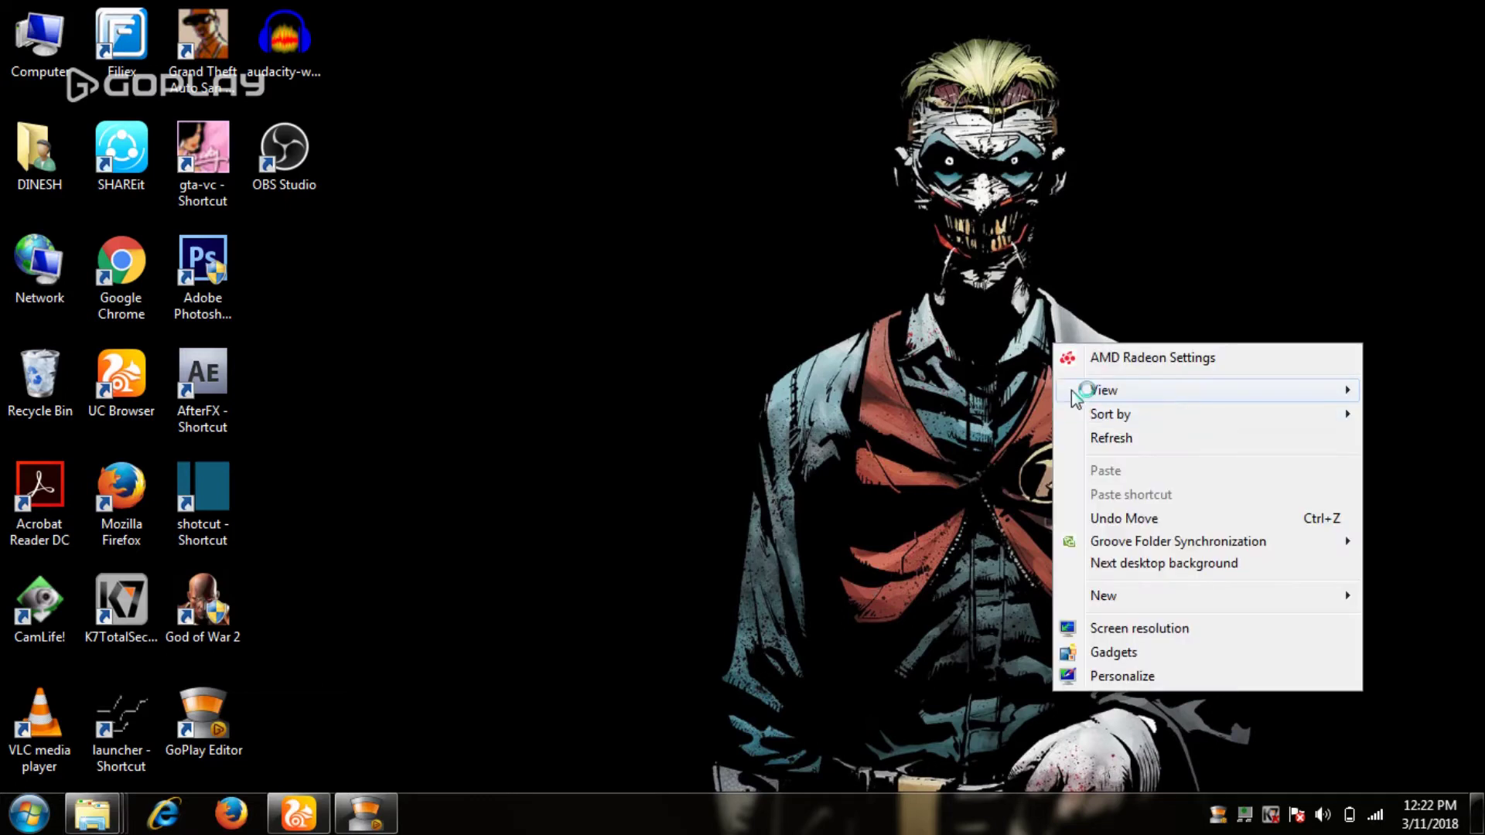
{"action": "left_click", "coordinate": [1151, 442]}
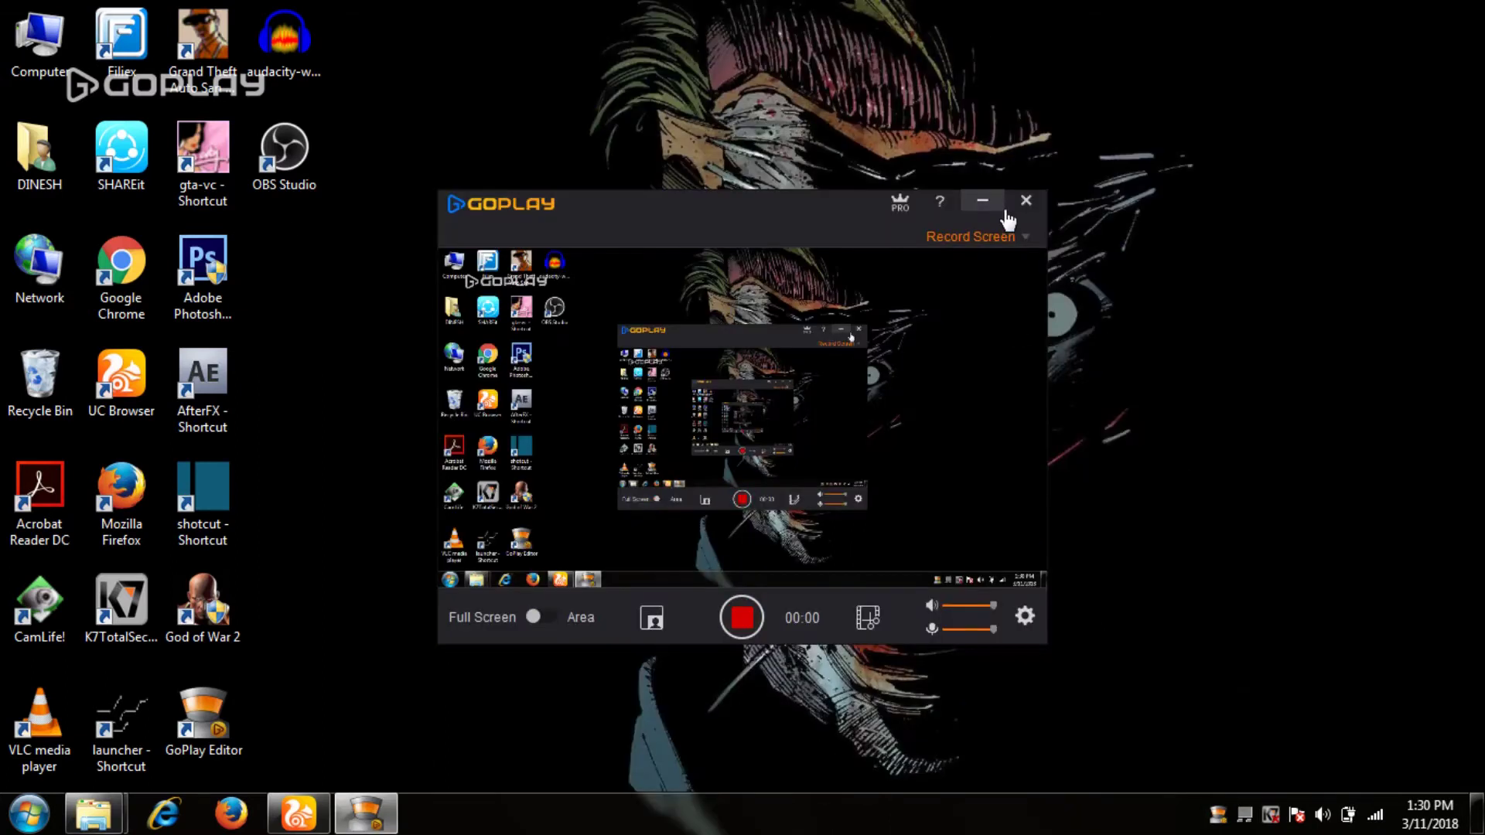
{"action": "left_click", "coordinate": [992, 205]}
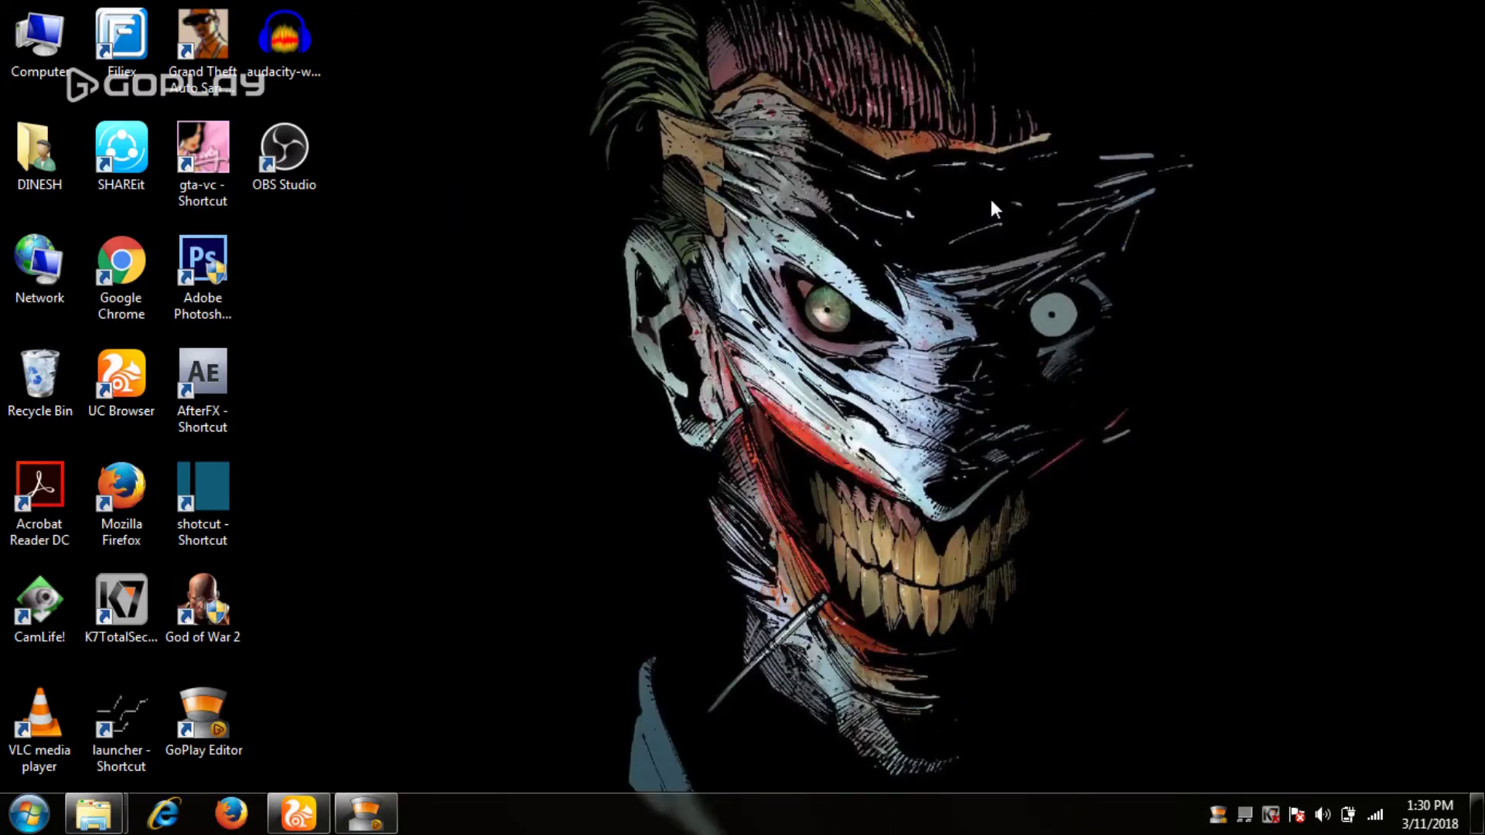
{"action": "left_click", "coordinate": [295, 168]}
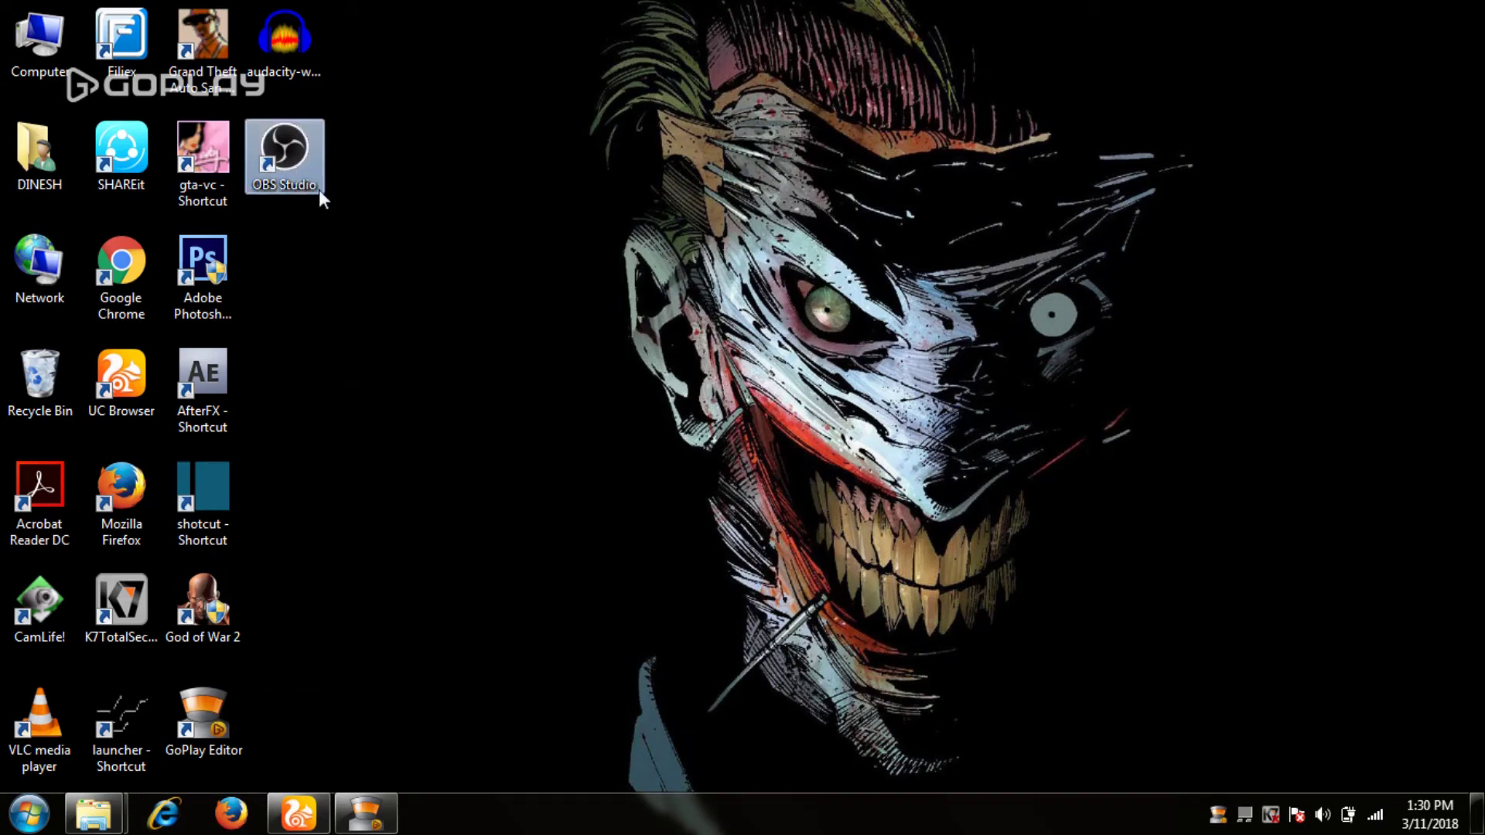
Step: Launch OBS Studio full-screen, close the duplicate window, and select the scene named Scene
{"action": "double_click", "coordinate": [303, 169]}
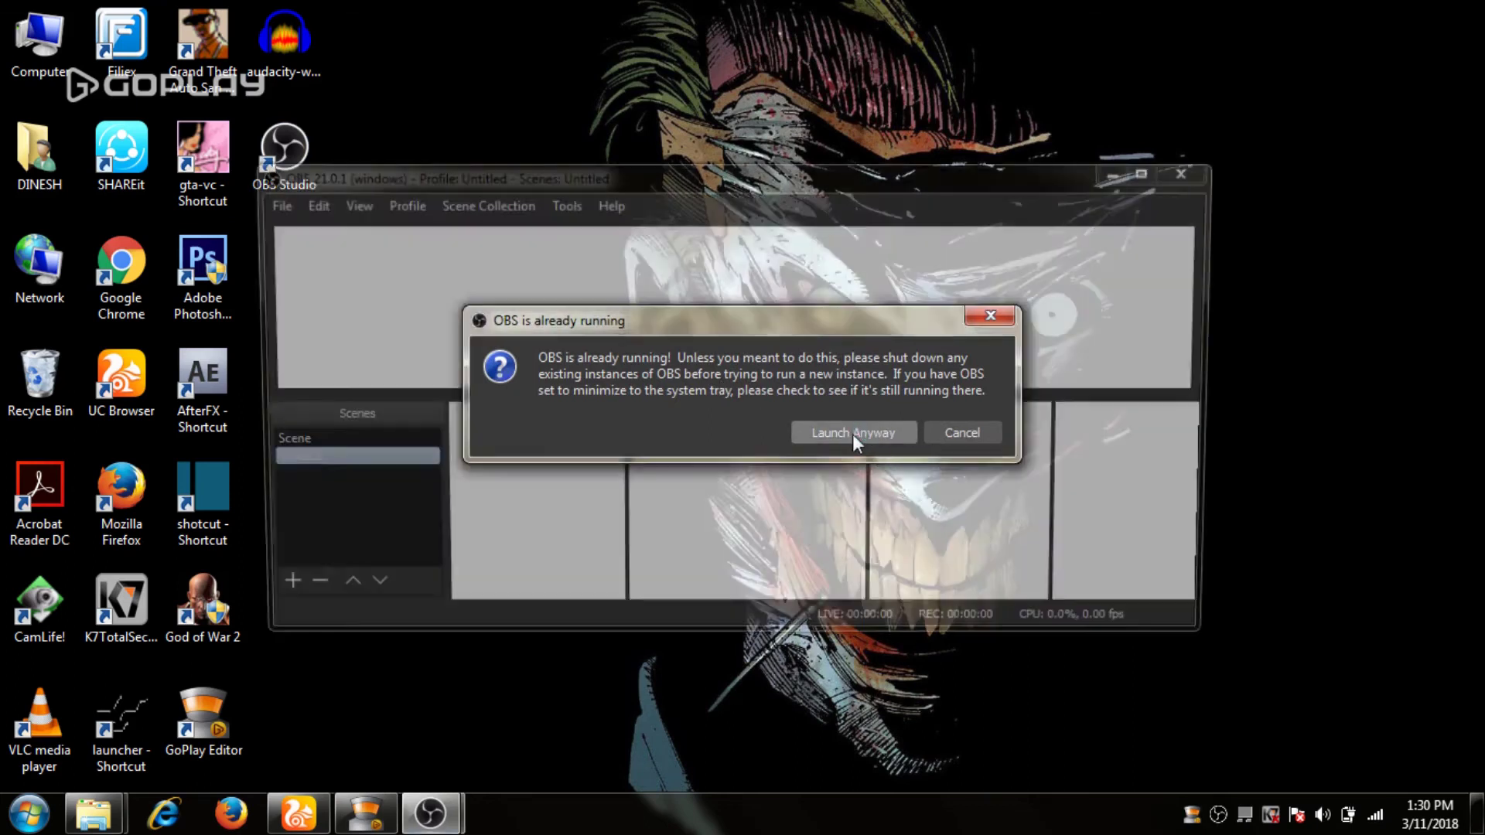
{"action": "left_click", "coordinate": [854, 434]}
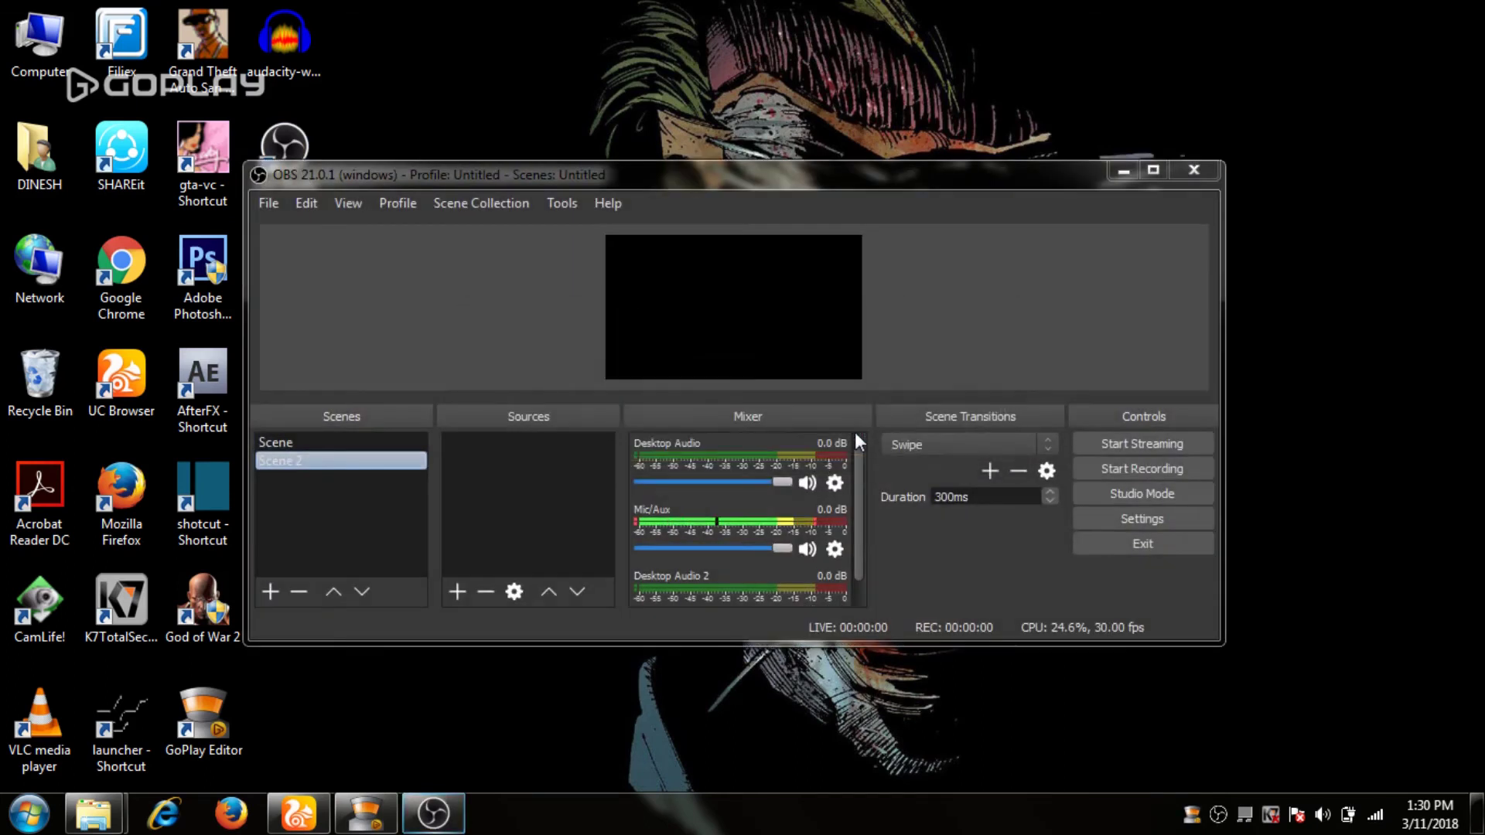
{"action": "left_click", "coordinate": [1144, 173]}
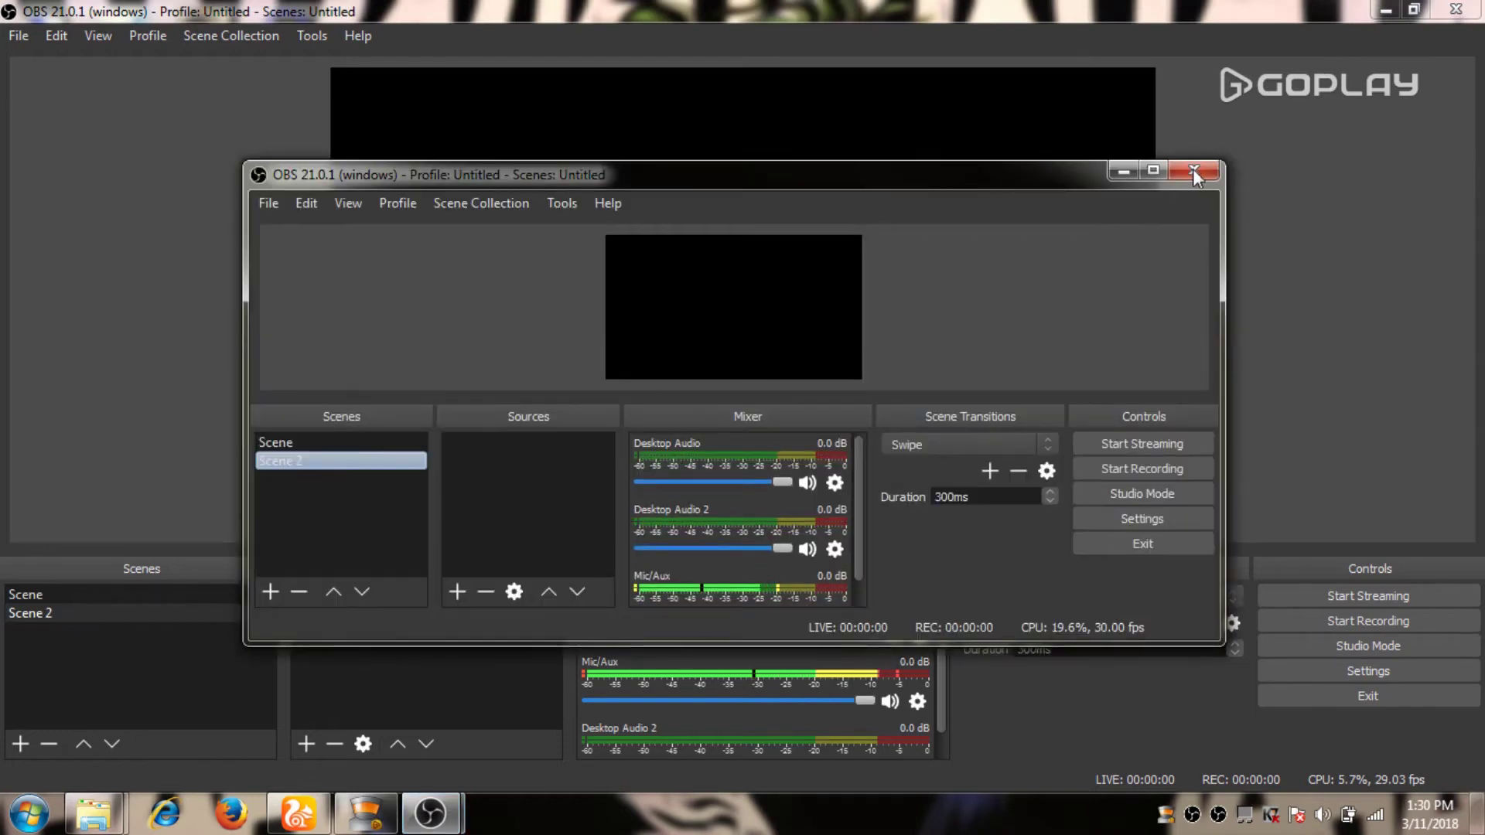
{"action": "left_click", "coordinate": [1193, 172]}
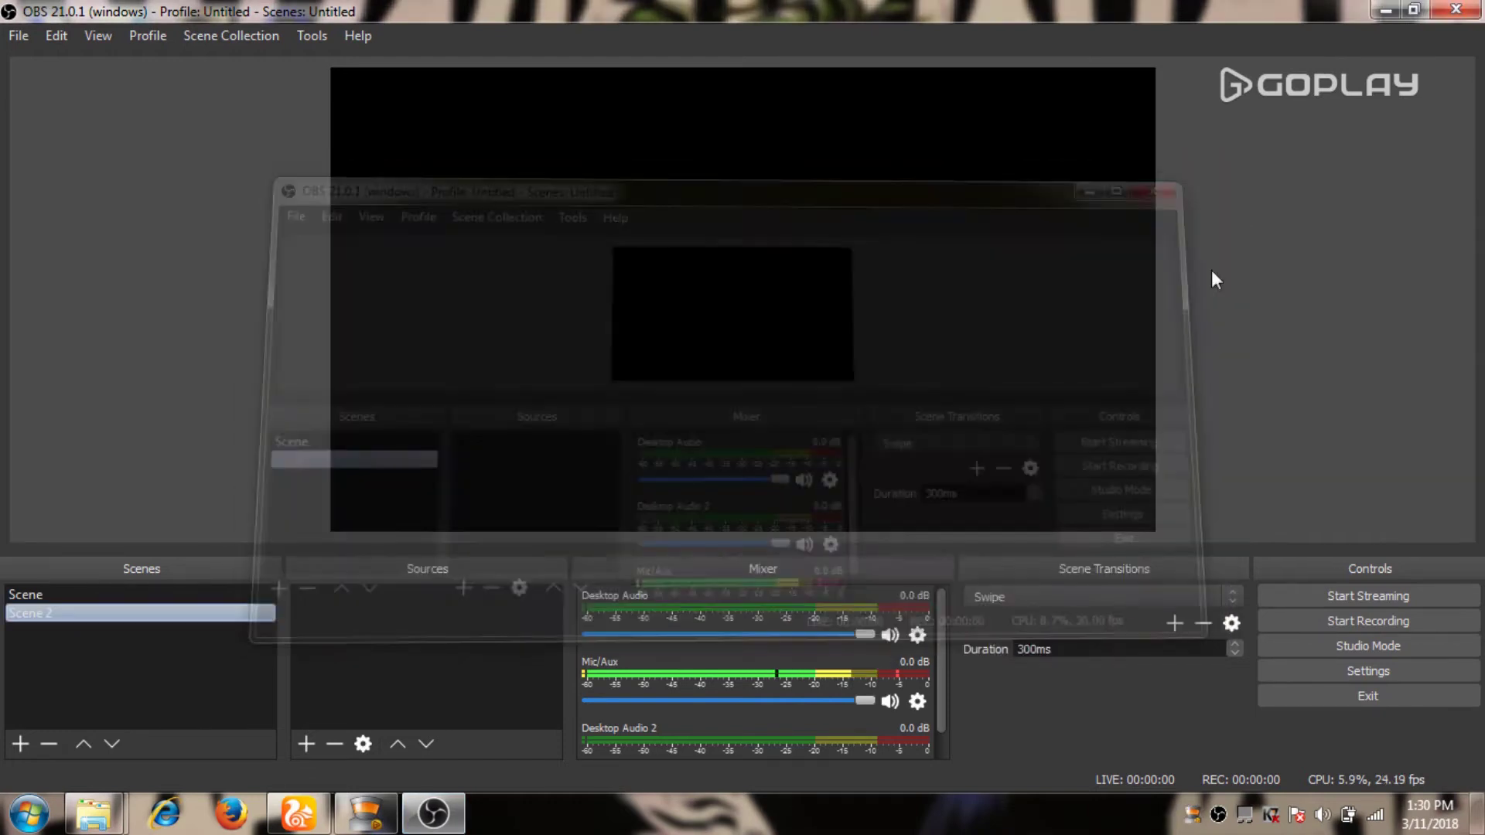
{"action": "left_click", "coordinate": [39, 600]}
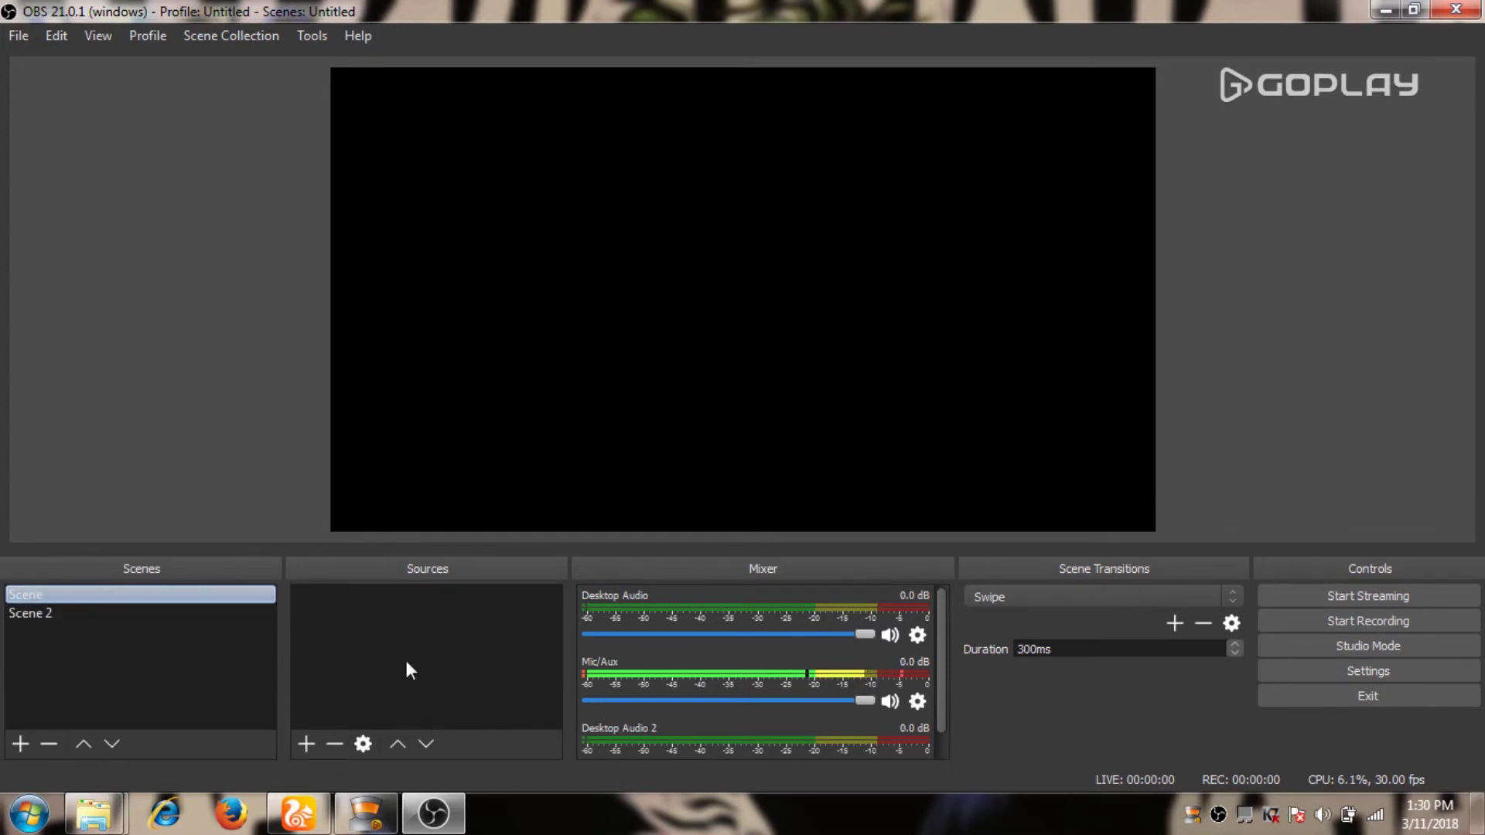
Step: Add a Display Capture source of the 1366x768 primary monitor to Scene
{"action": "left_click", "coordinate": [306, 744]}
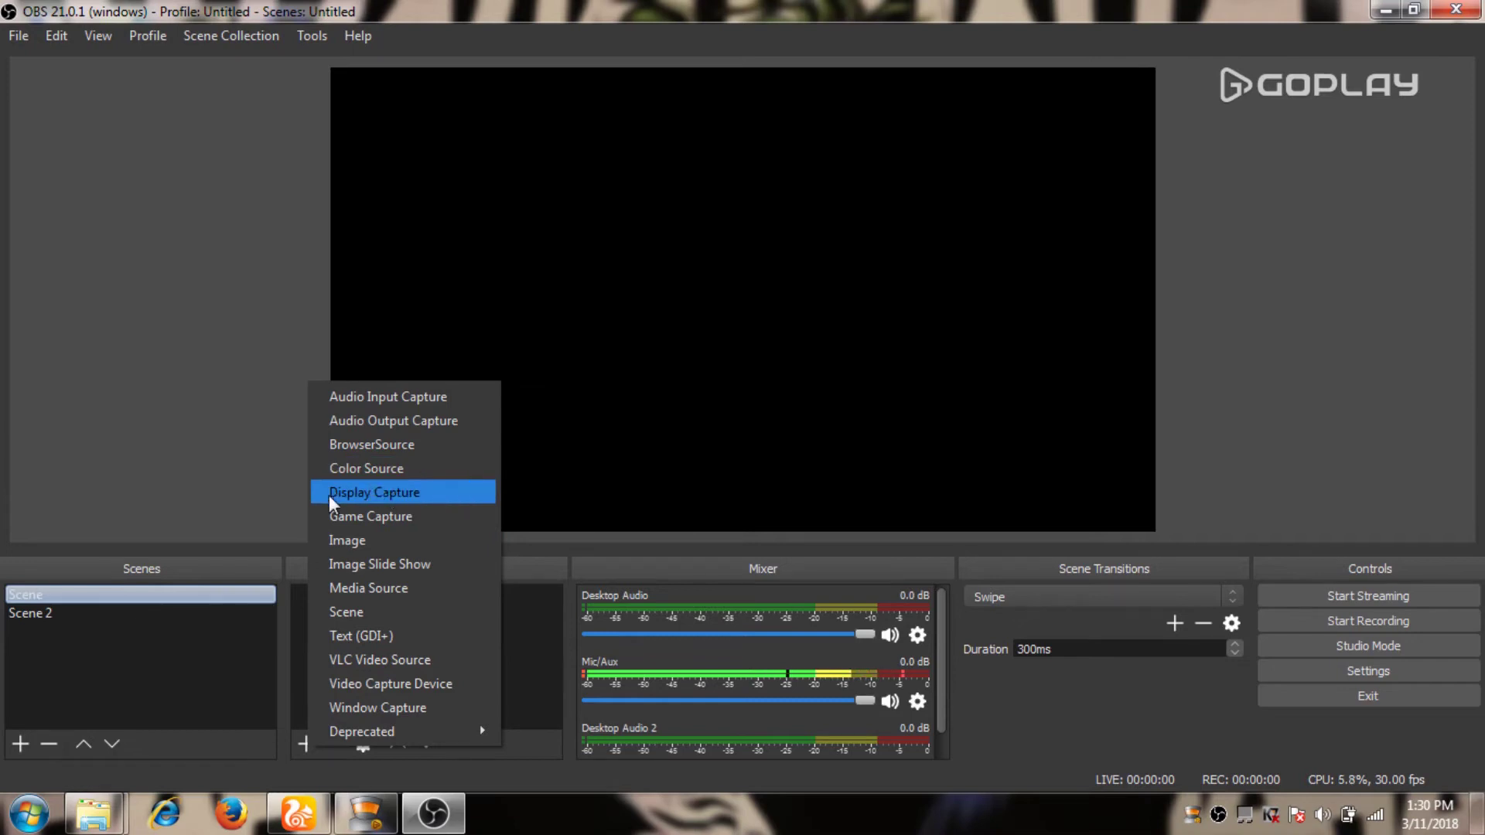
{"action": "left_click", "coordinate": [385, 495]}
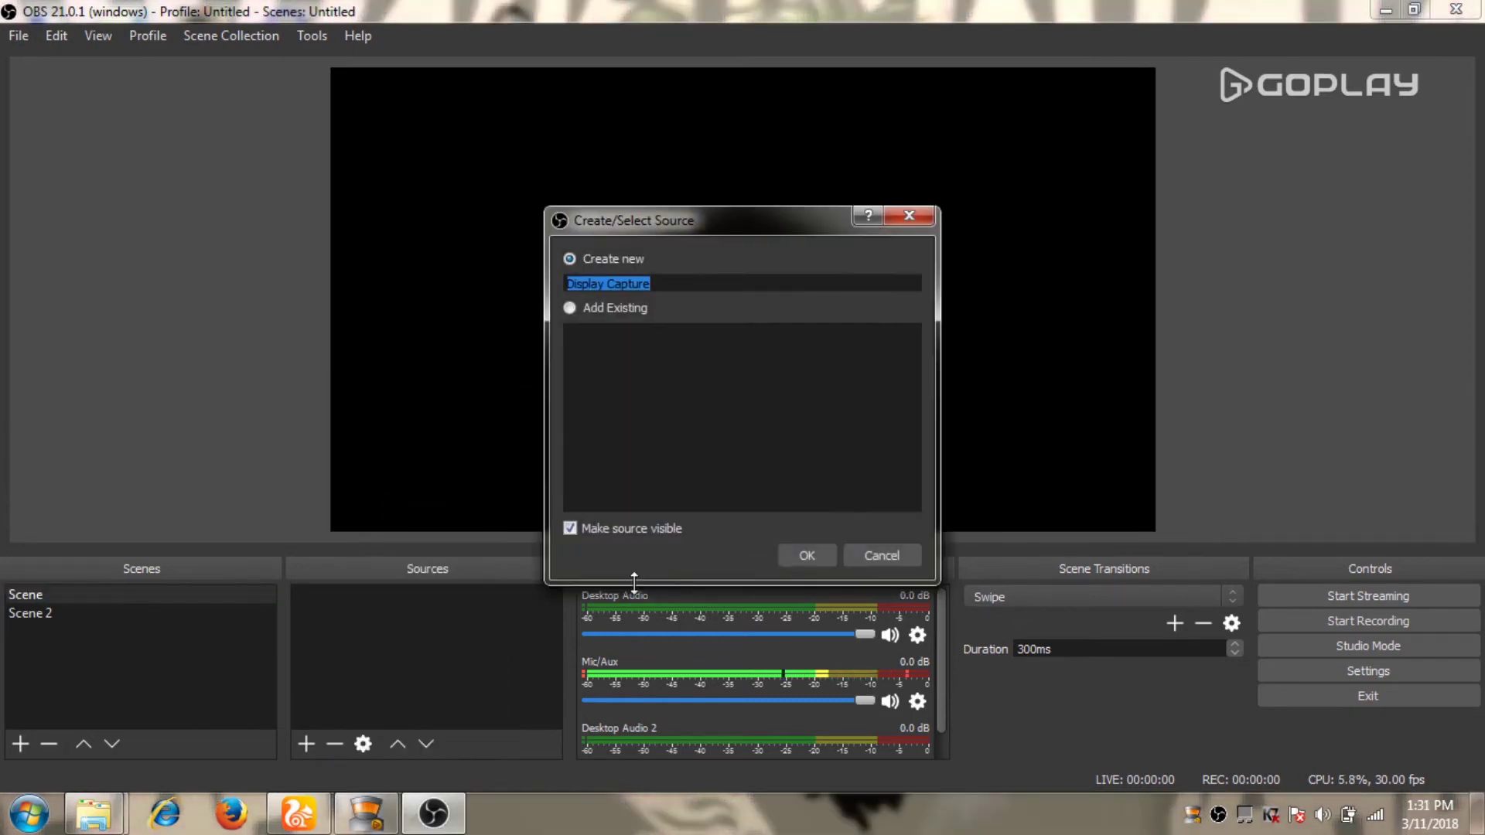
{"action": "left_click", "coordinate": [803, 553]}
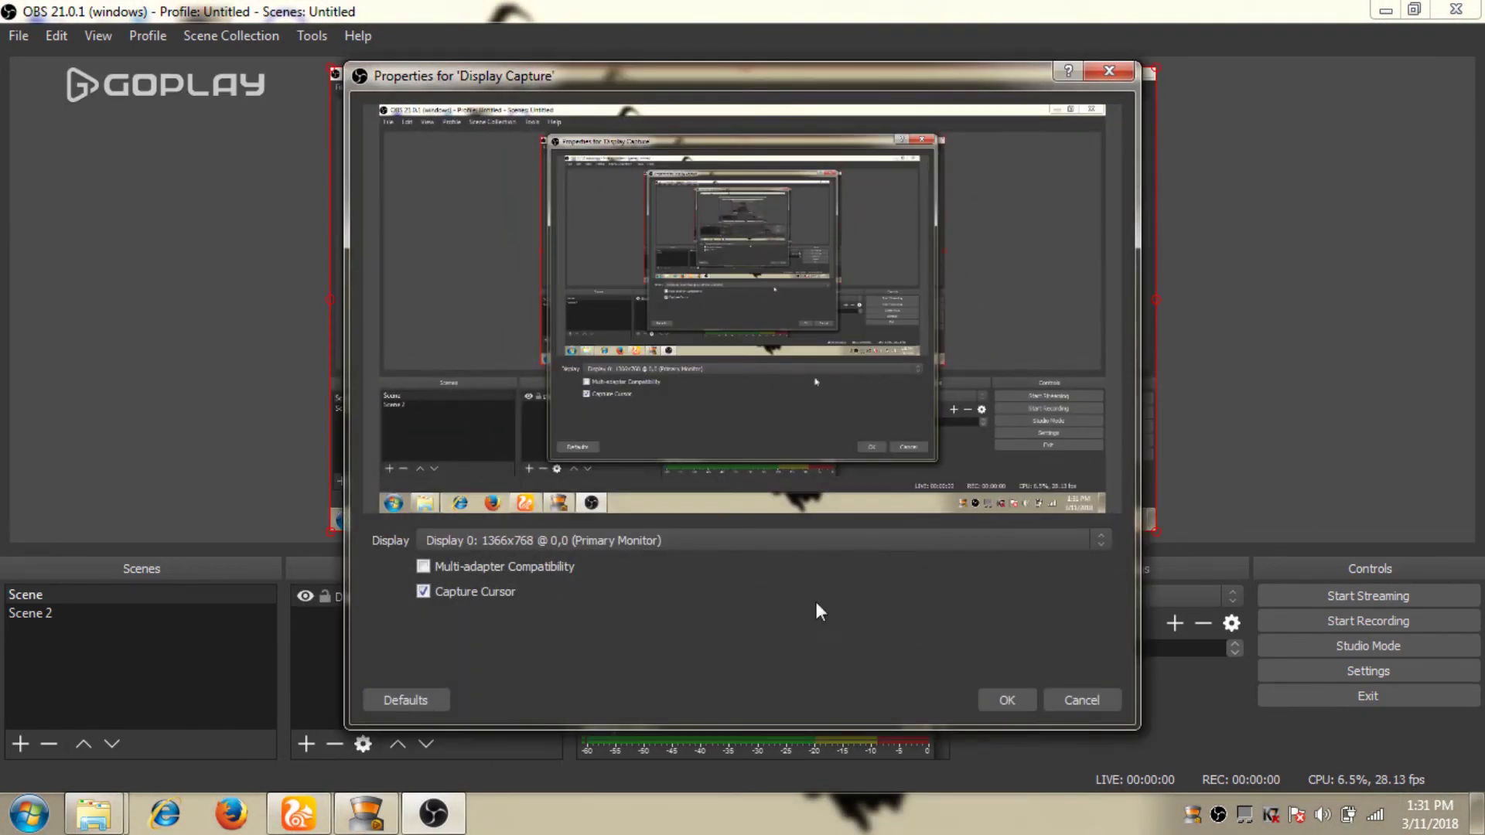
{"action": "left_click", "coordinate": [1005, 700]}
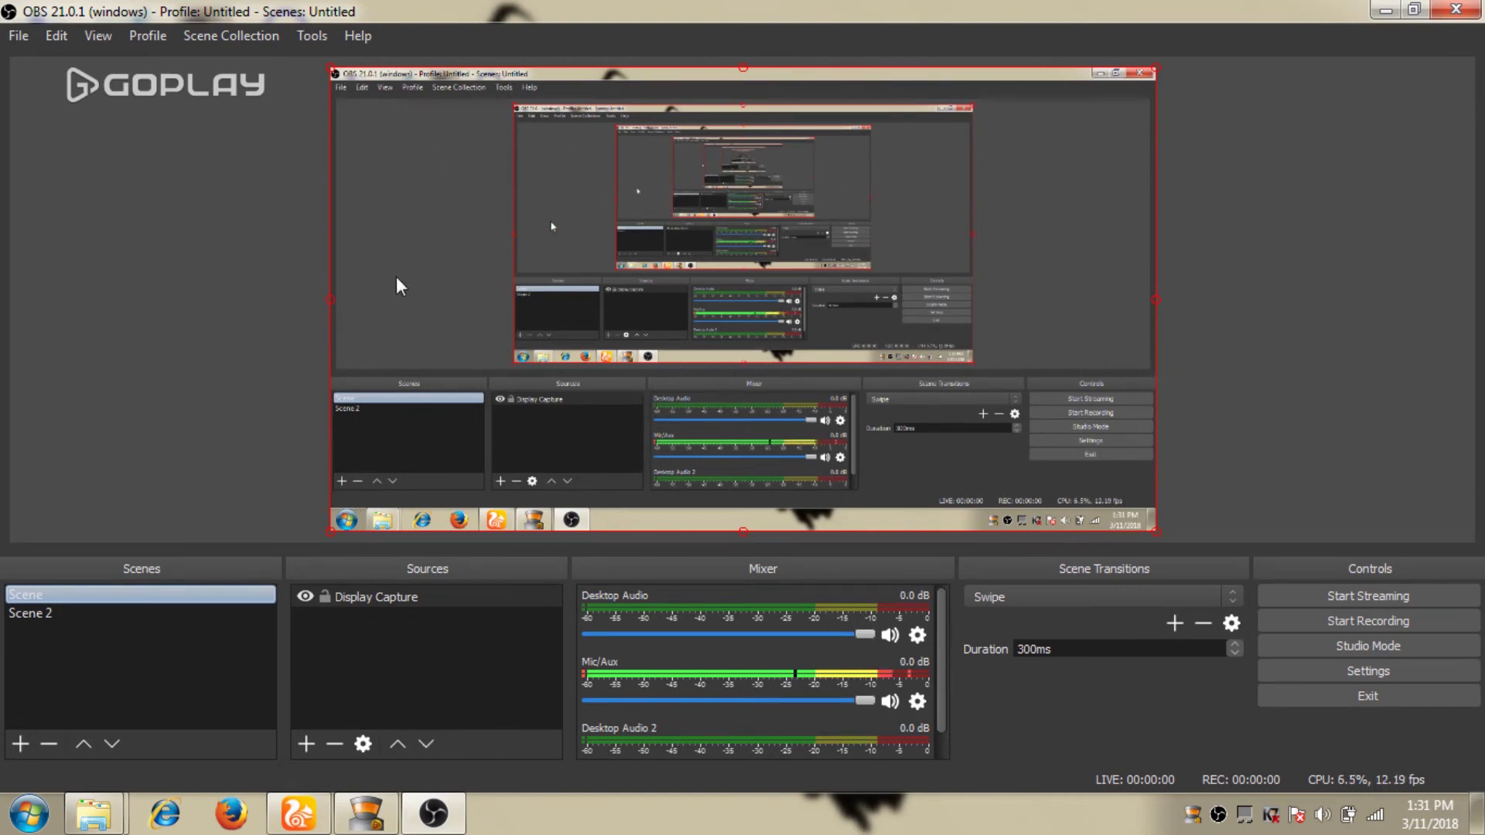
{"action": "left_click", "coordinate": [17, 37]}
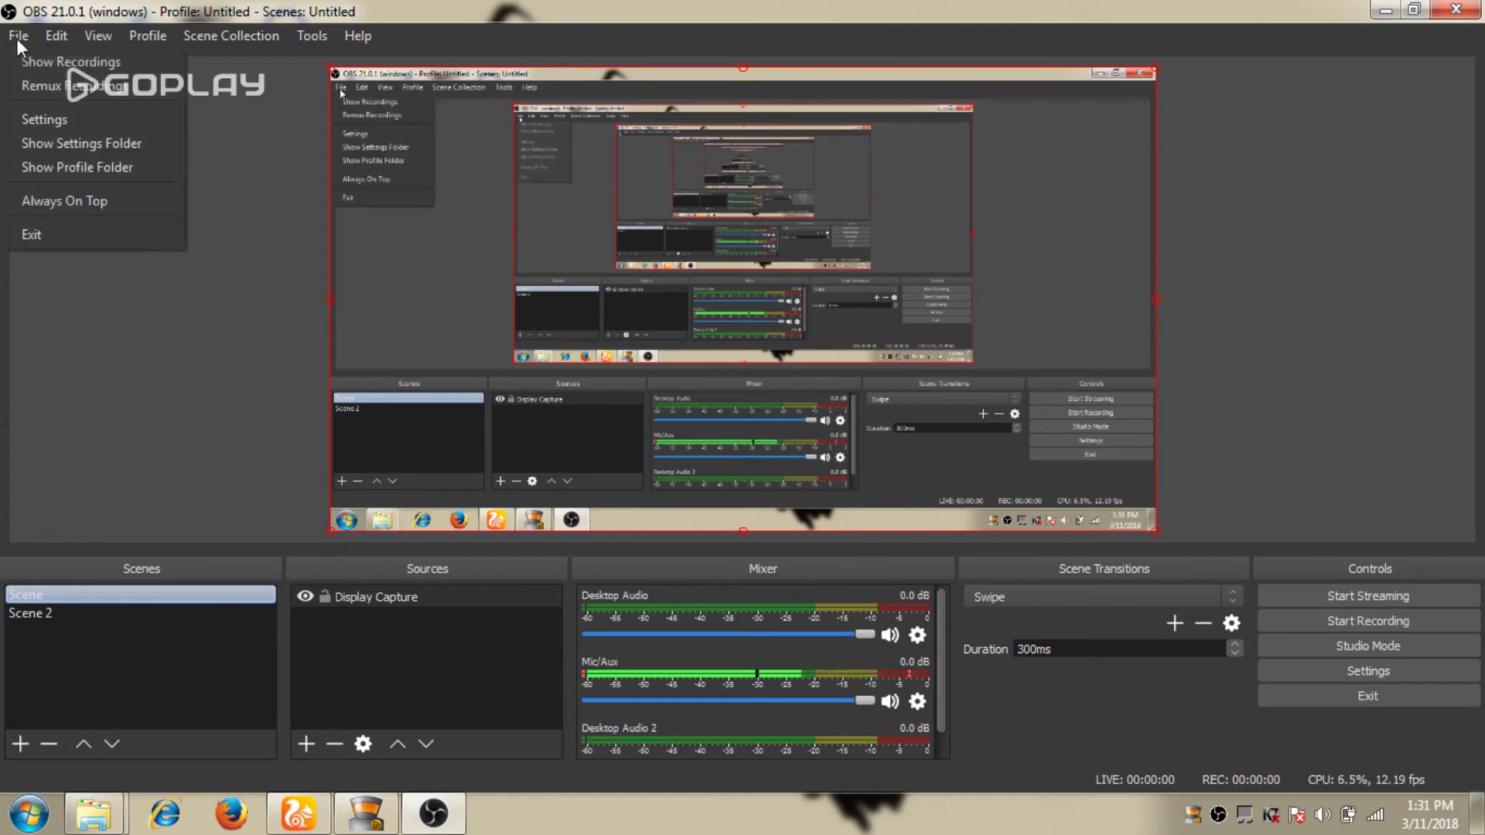
Step: Switch the OBS interface theme from Dark to the light Default theme
{"action": "left_click", "coordinate": [31, 116]}
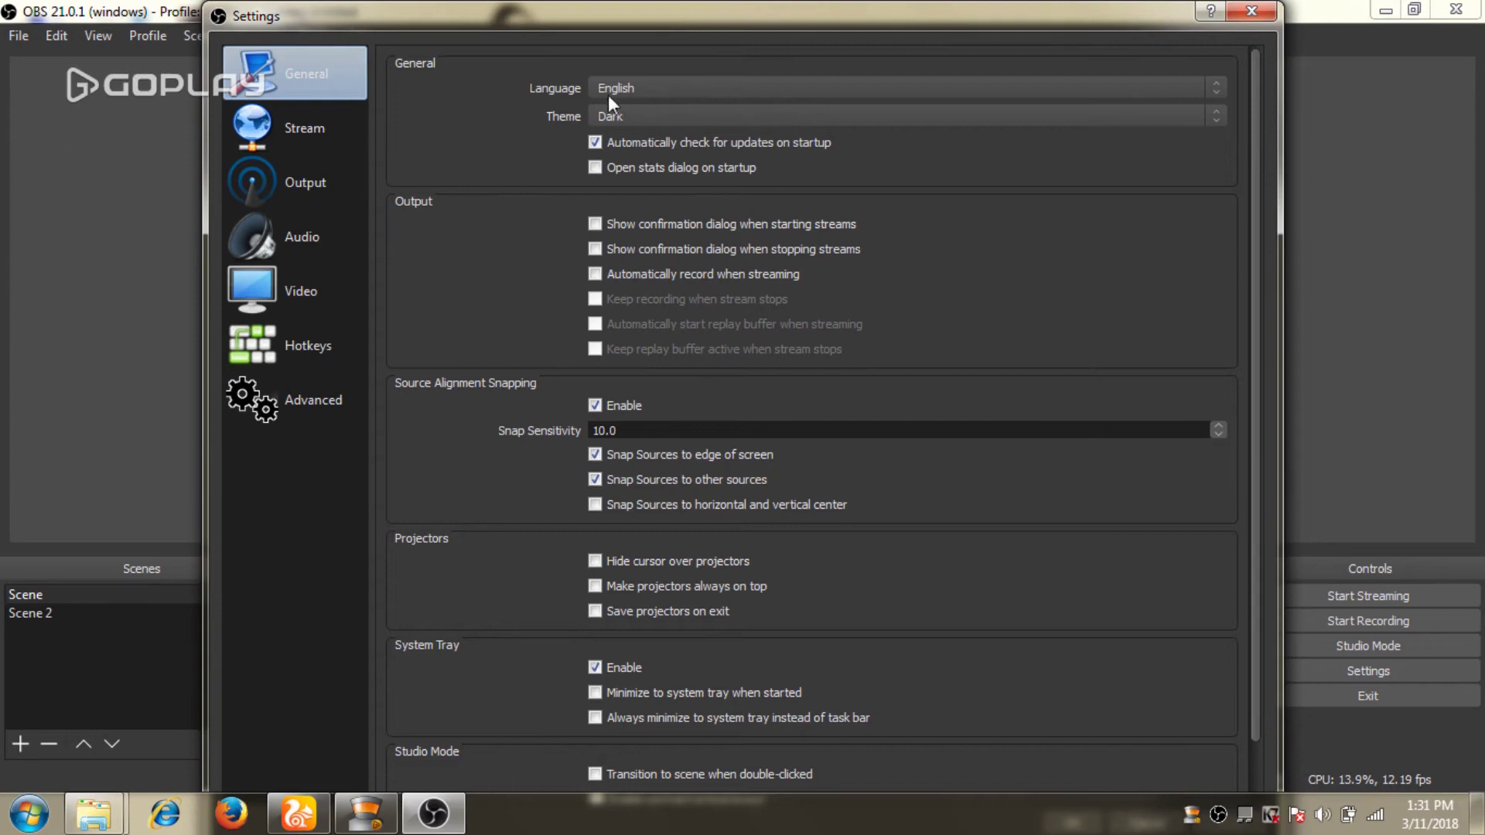
{"action": "left_click", "coordinate": [629, 115]}
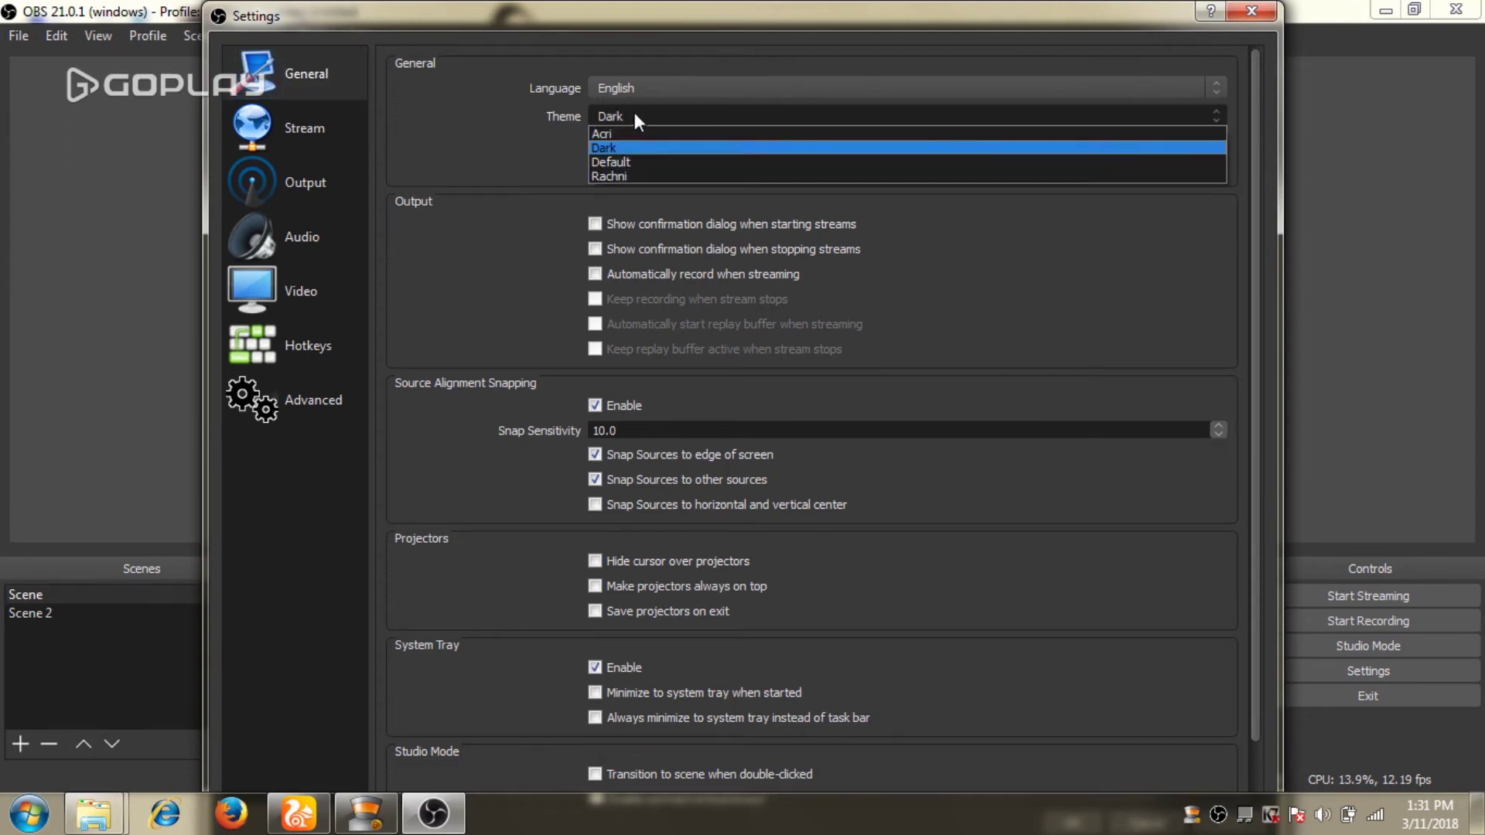
{"action": "left_click", "coordinate": [630, 156]}
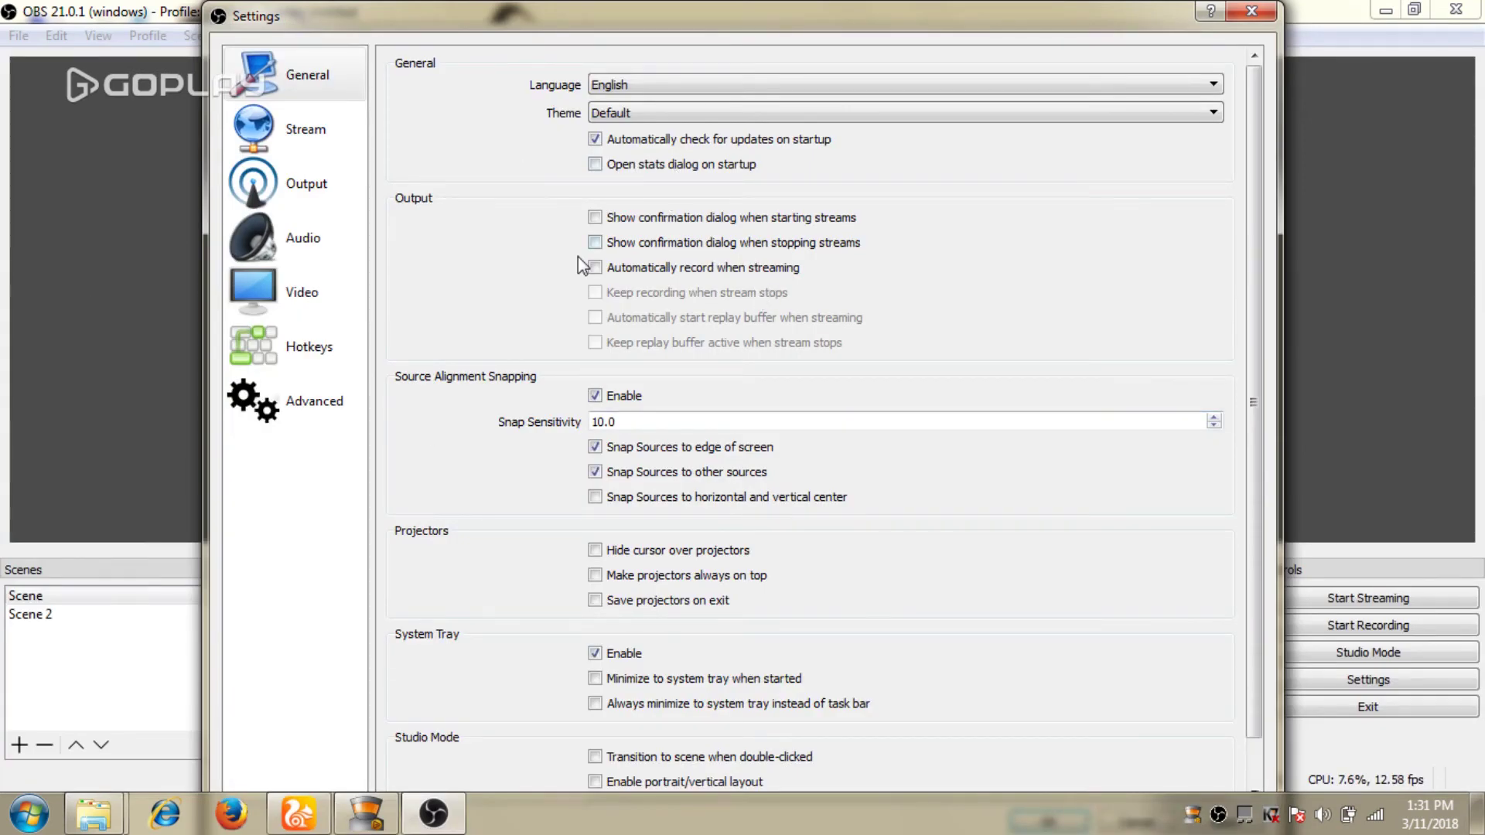
{"action": "scroll", "coordinate": [798, 458], "scroll_direction": "down", "scroll_amount": 1}
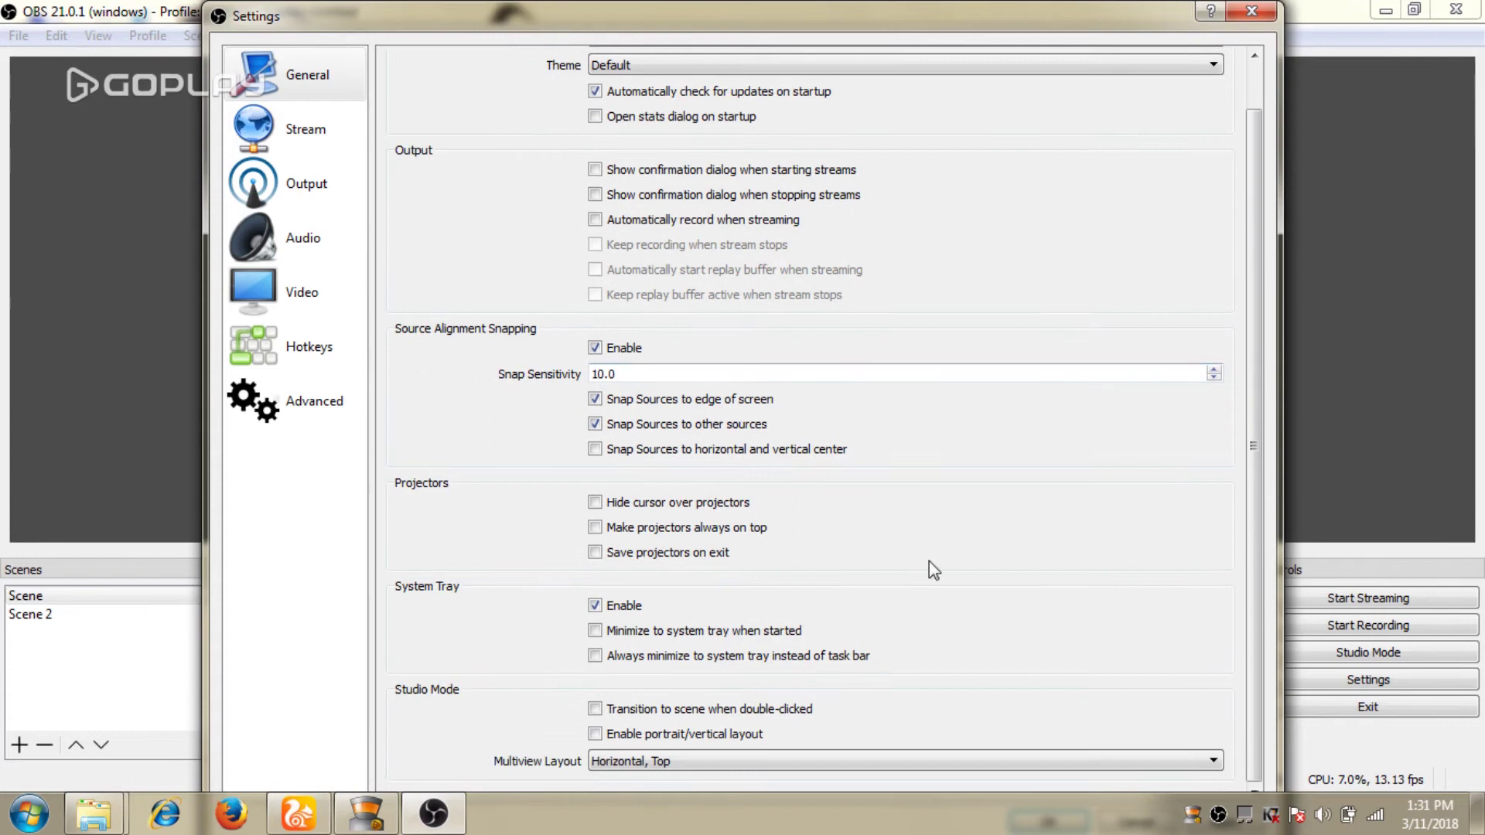
{"action": "left_click", "coordinate": [309, 139]}
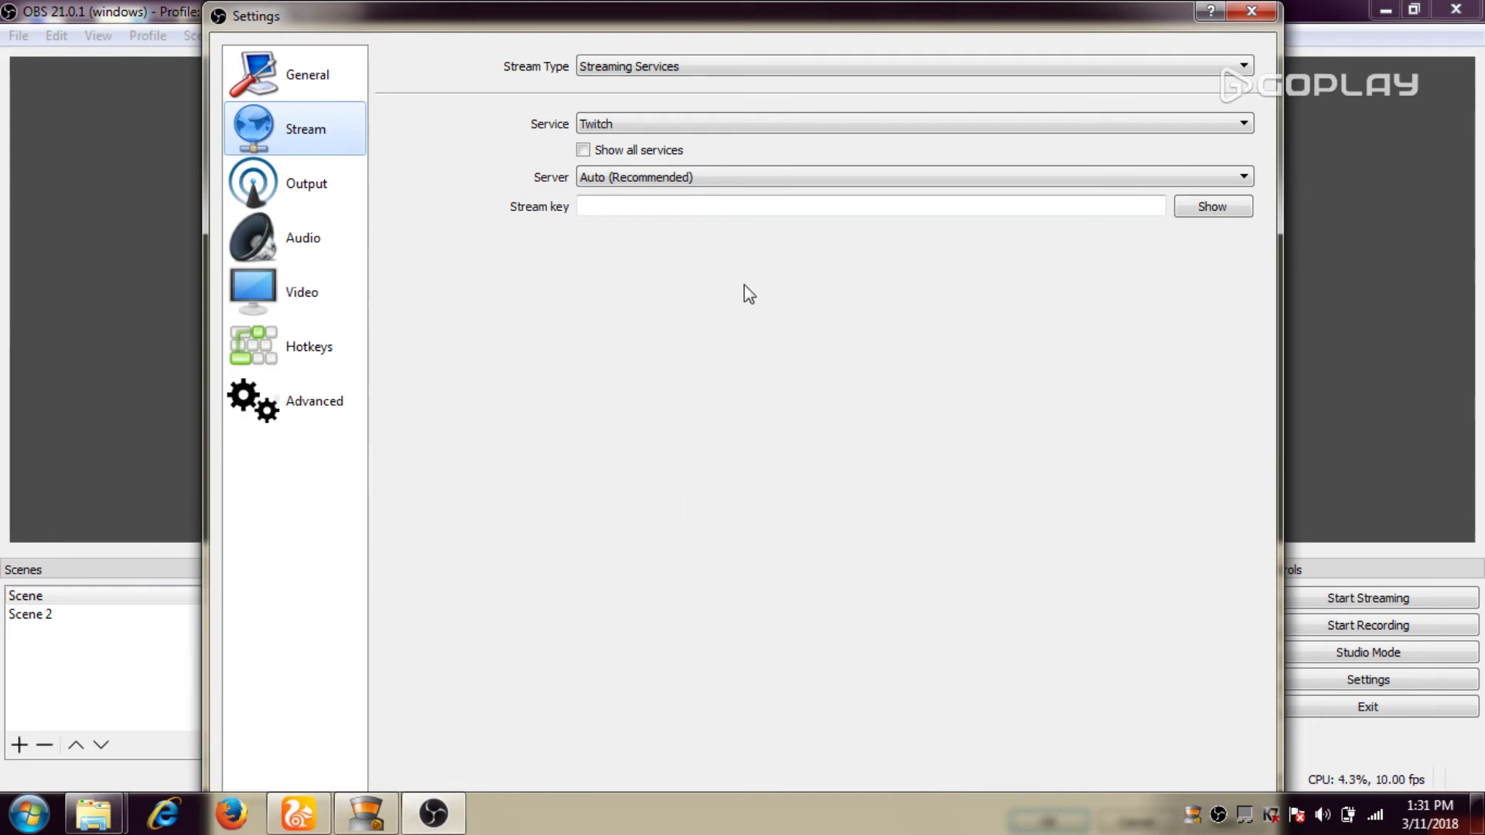
Step: Change the Output recording format from mp4 to flv
{"action": "left_click", "coordinate": [285, 199]}
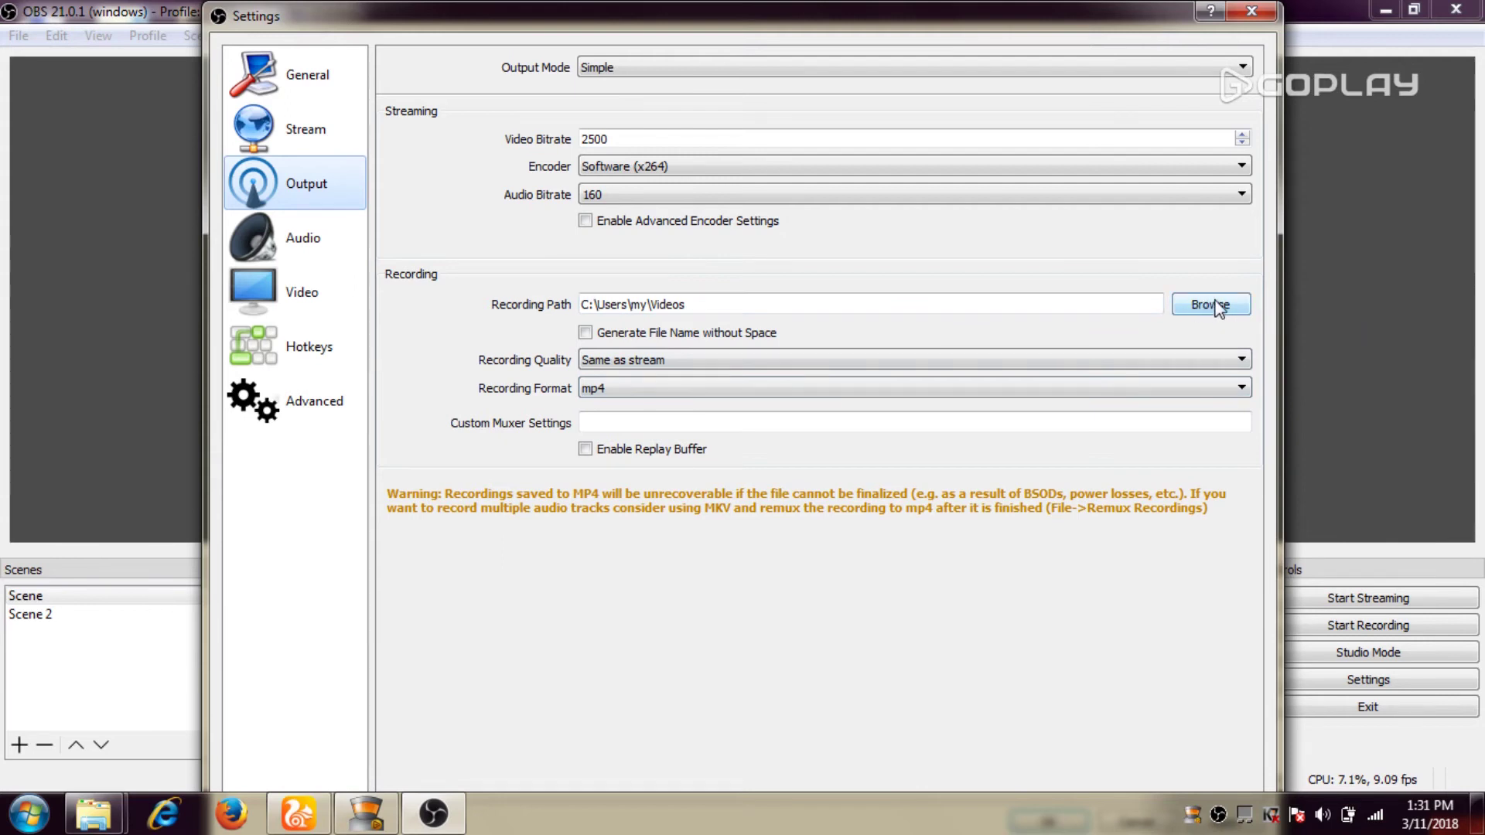
{"action": "left_click", "coordinate": [1193, 395]}
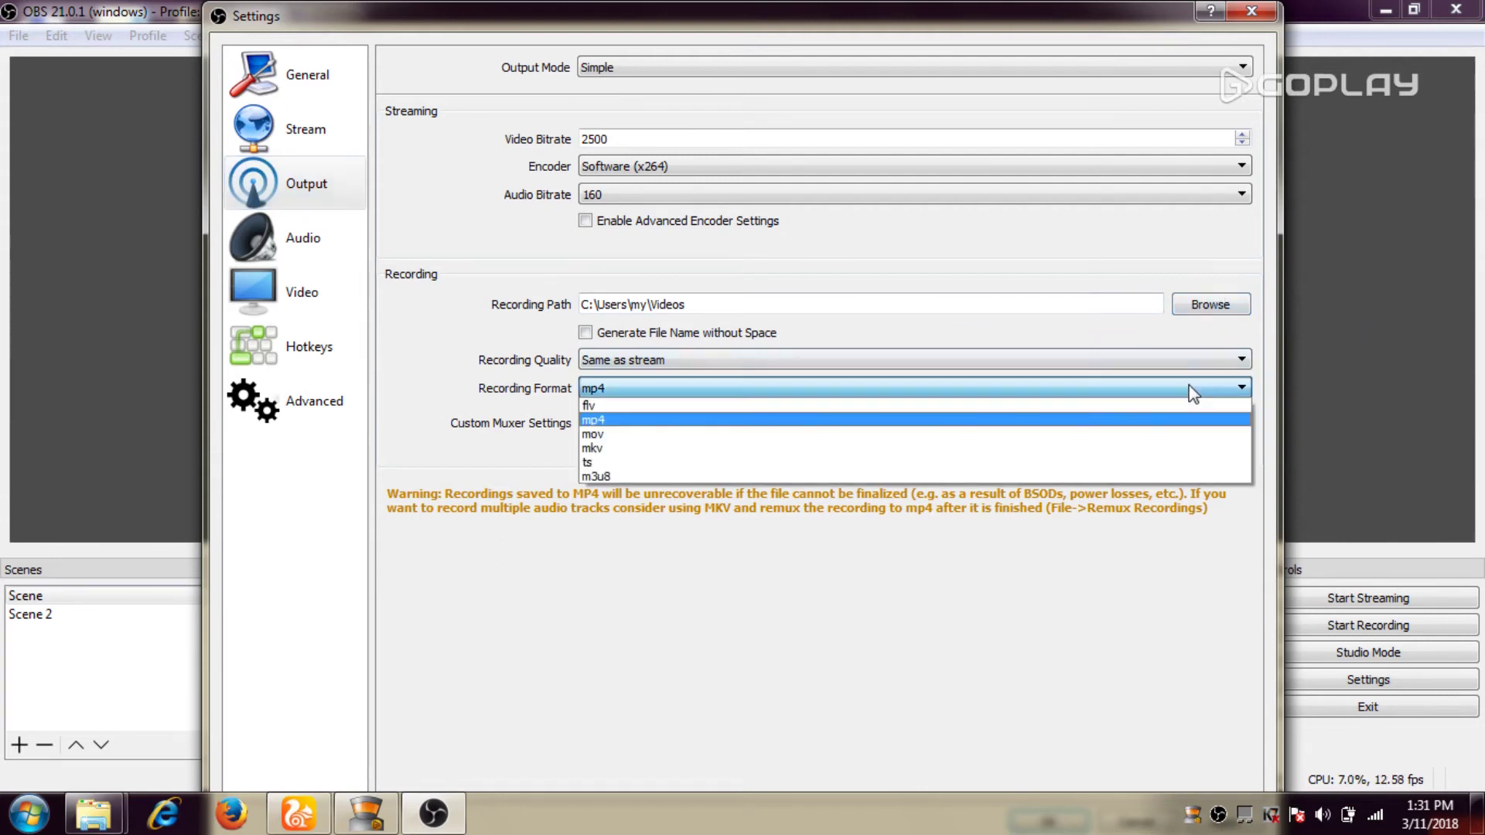
{"action": "left_click", "coordinate": [615, 405]}
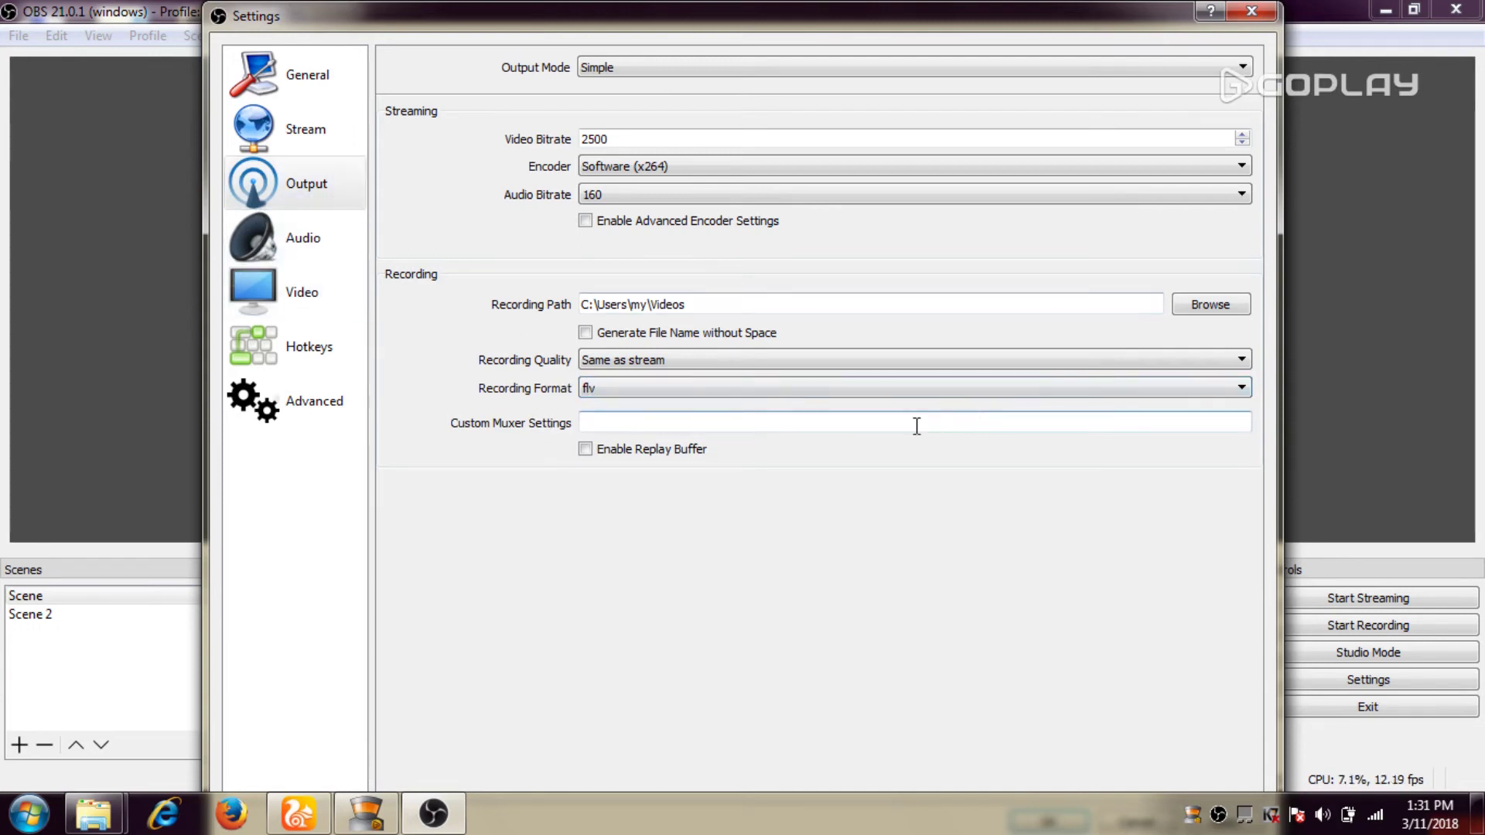
{"action": "left_click", "coordinate": [310, 255]}
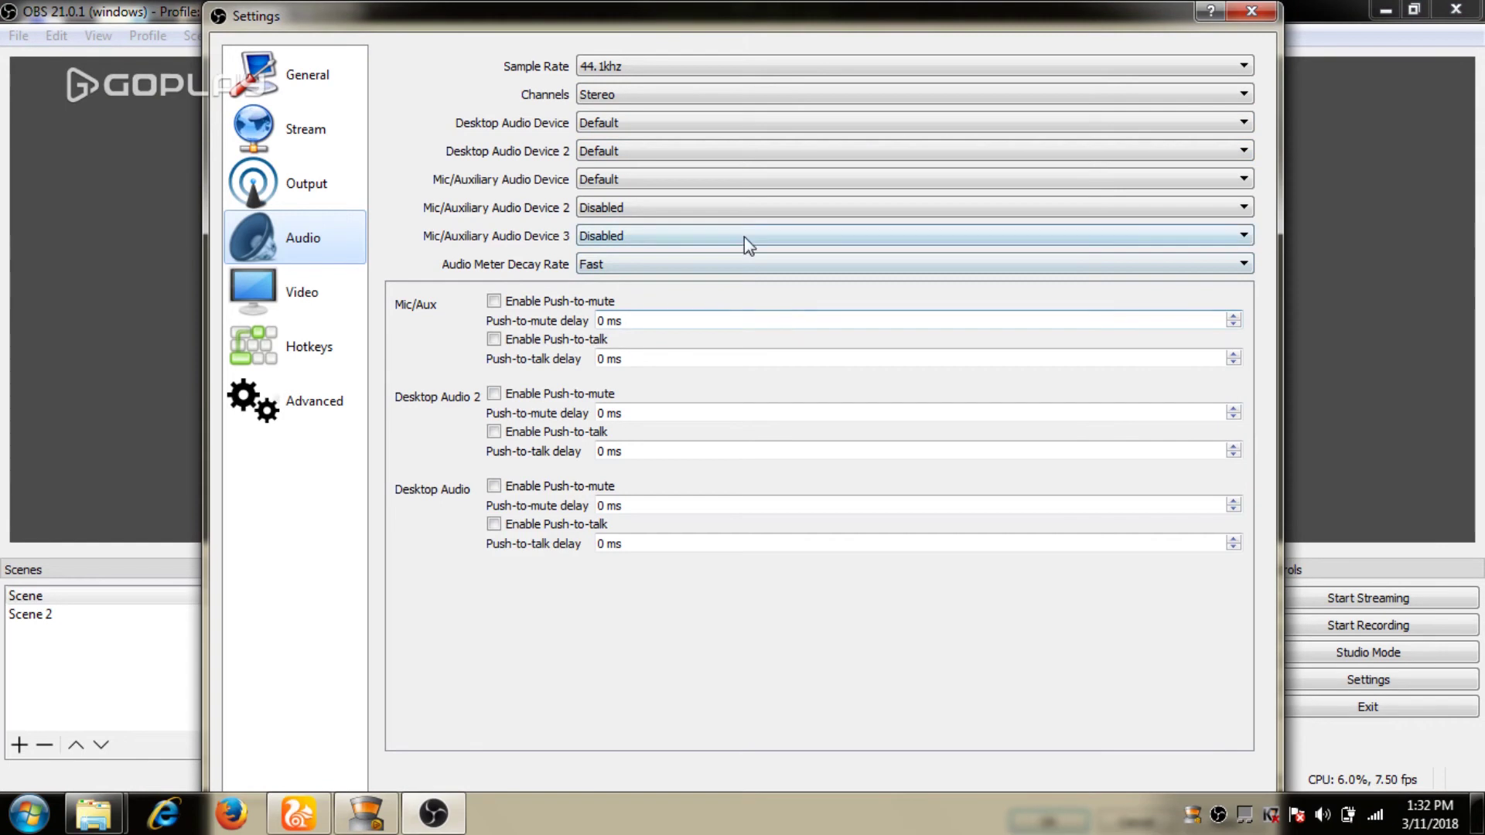
Step: Review the Video, Audio, Hotkeys and Advanced settings pages, then close the Settings window
{"action": "left_click", "coordinate": [299, 304]}
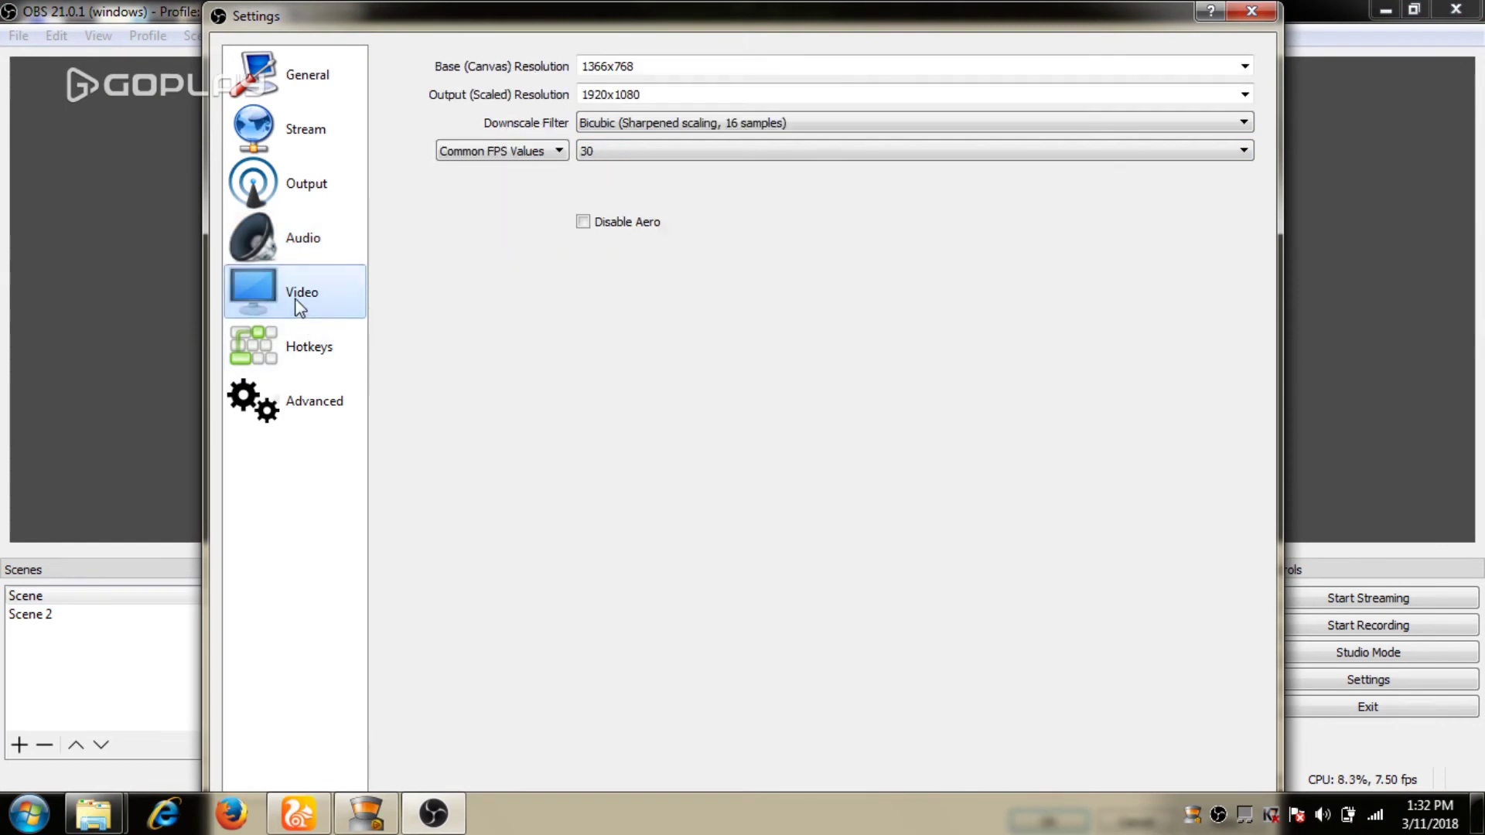
{"action": "left_click", "coordinate": [298, 236]}
{"action": "left_click", "coordinate": [285, 278]}
{"action": "left_click", "coordinate": [305, 348]}
{"action": "scroll", "coordinate": [1031, 287], "scroll_direction": "down", "scroll_amount": 1}
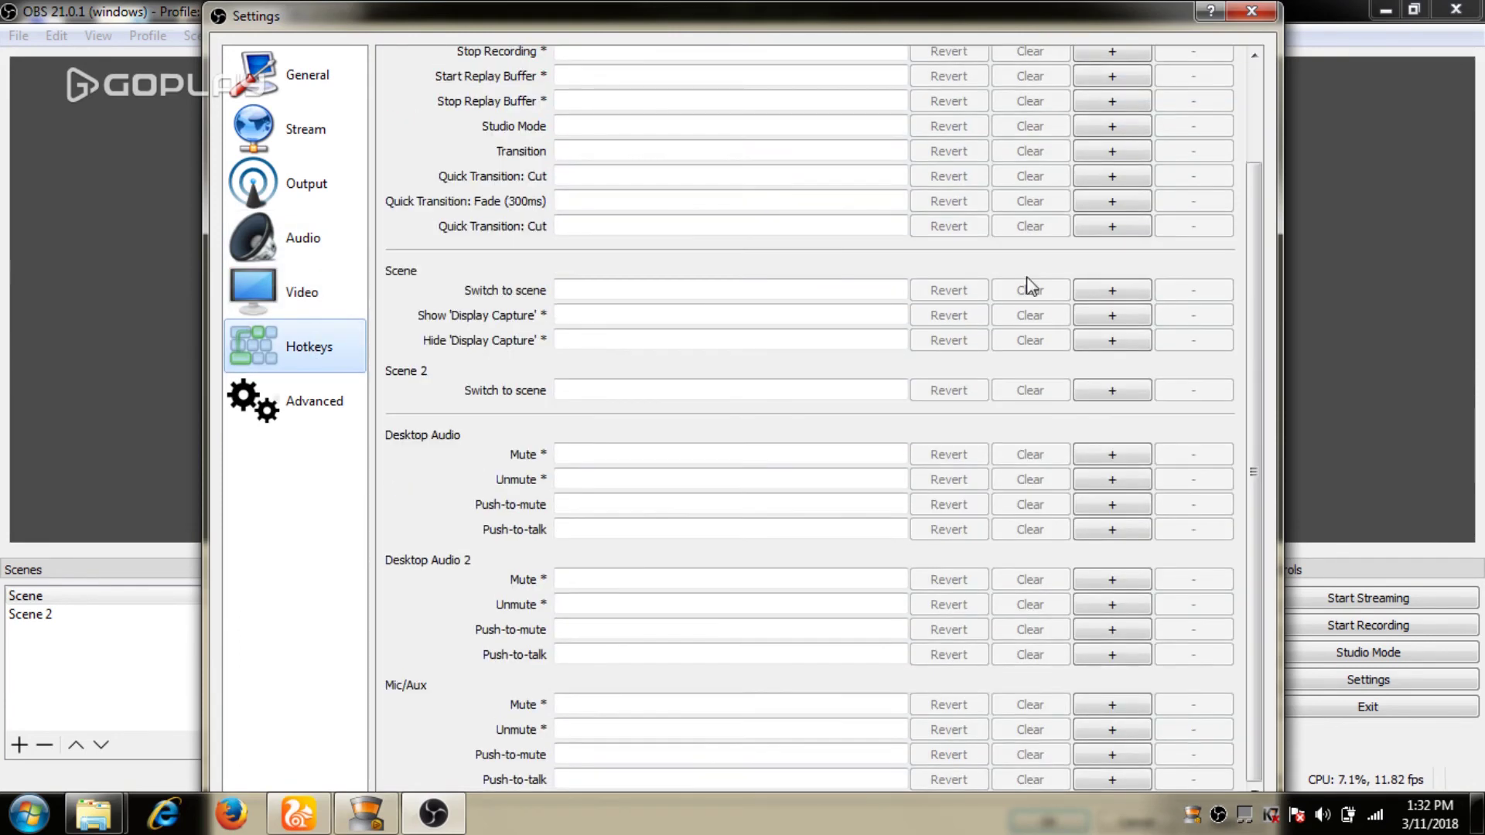
{"action": "scroll", "coordinate": [1098, 240], "scroll_direction": "up", "scroll_amount": 1}
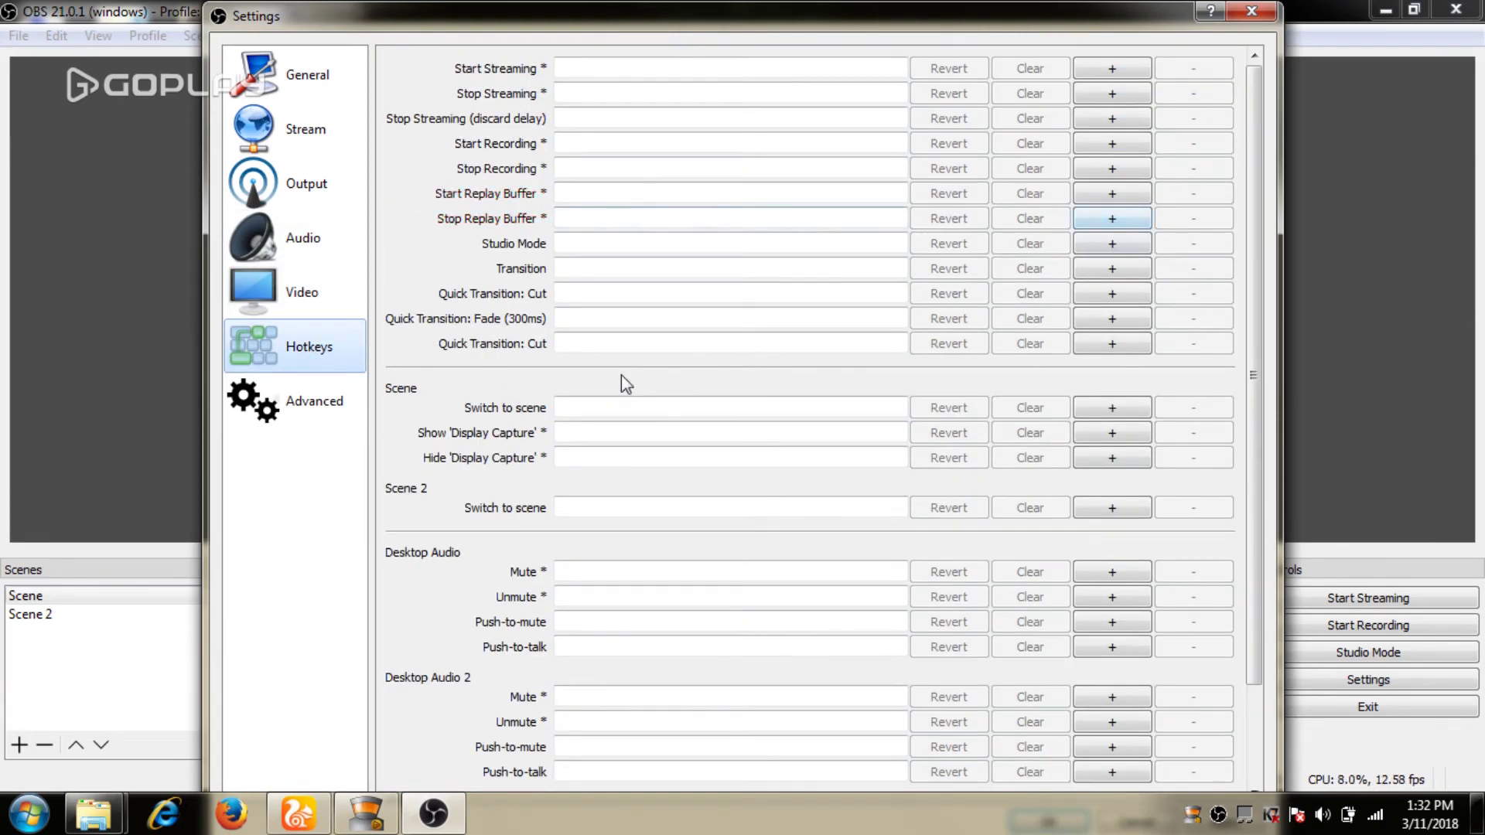
{"action": "scroll", "coordinate": [822, 214], "scroll_direction": "down", "scroll_amount": 1}
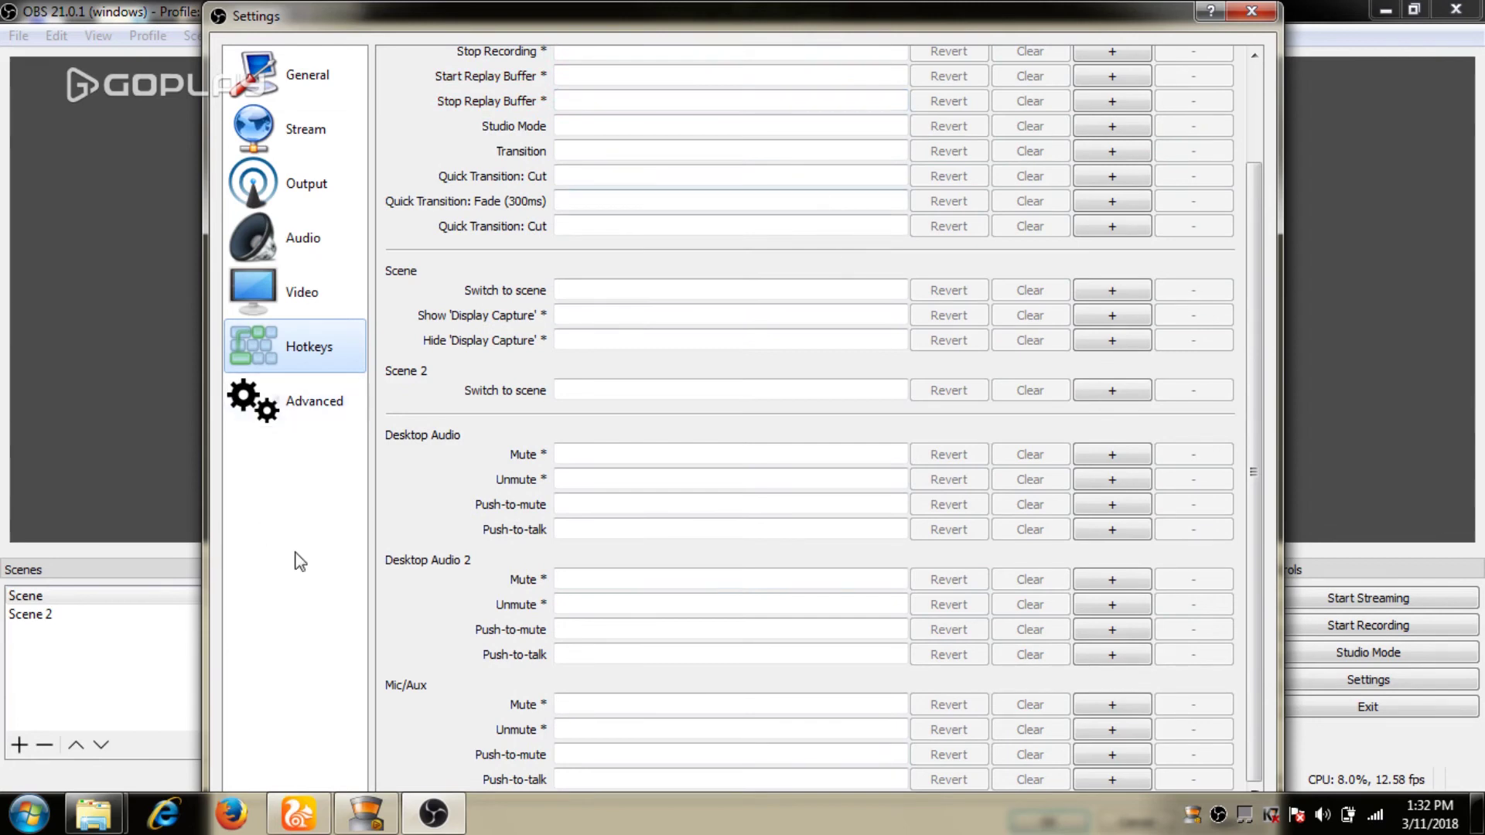
{"action": "left_click", "coordinate": [298, 402]}
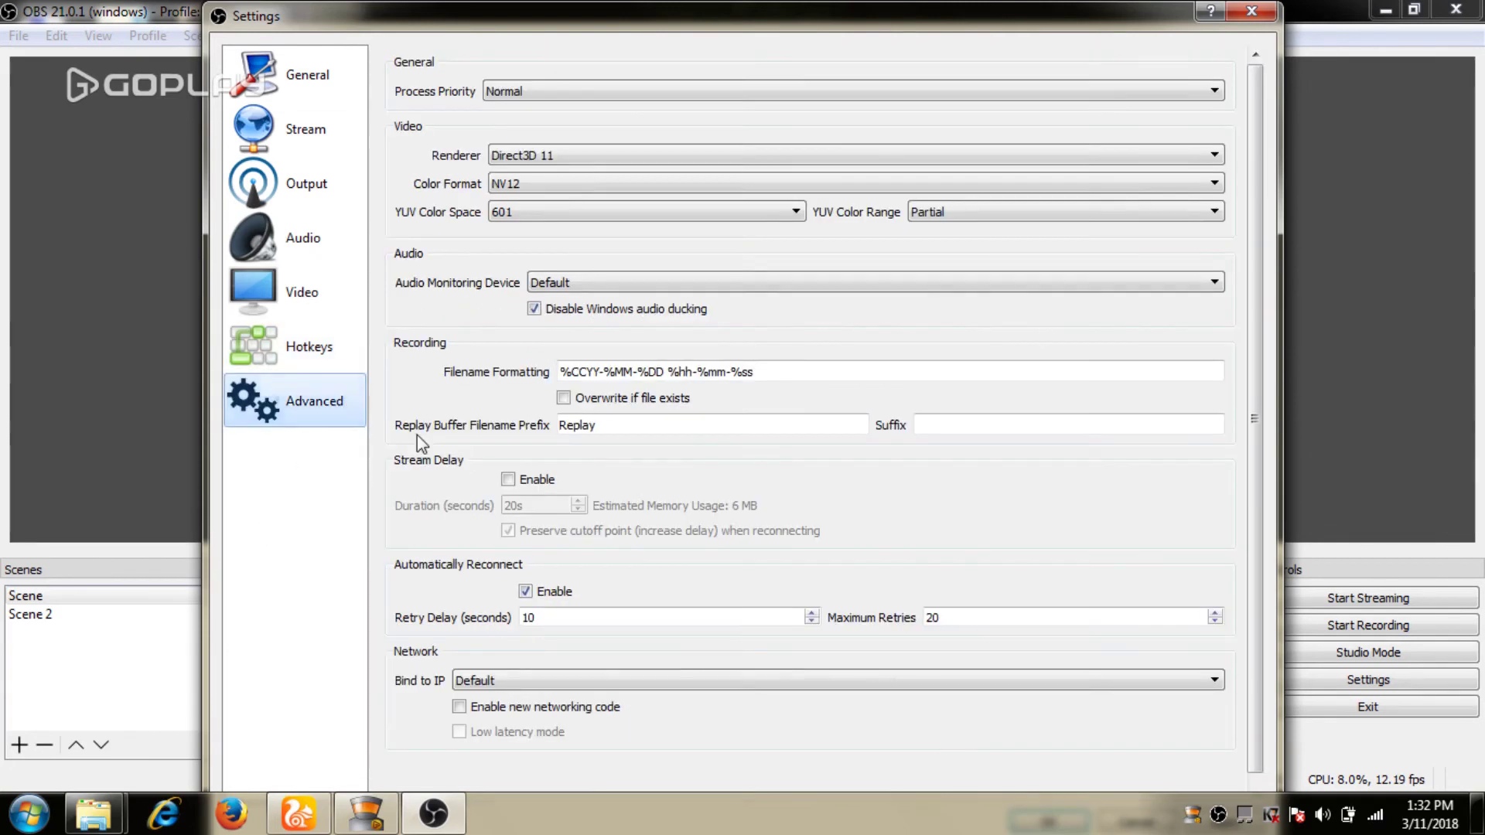
{"action": "left_click", "coordinate": [1250, 13]}
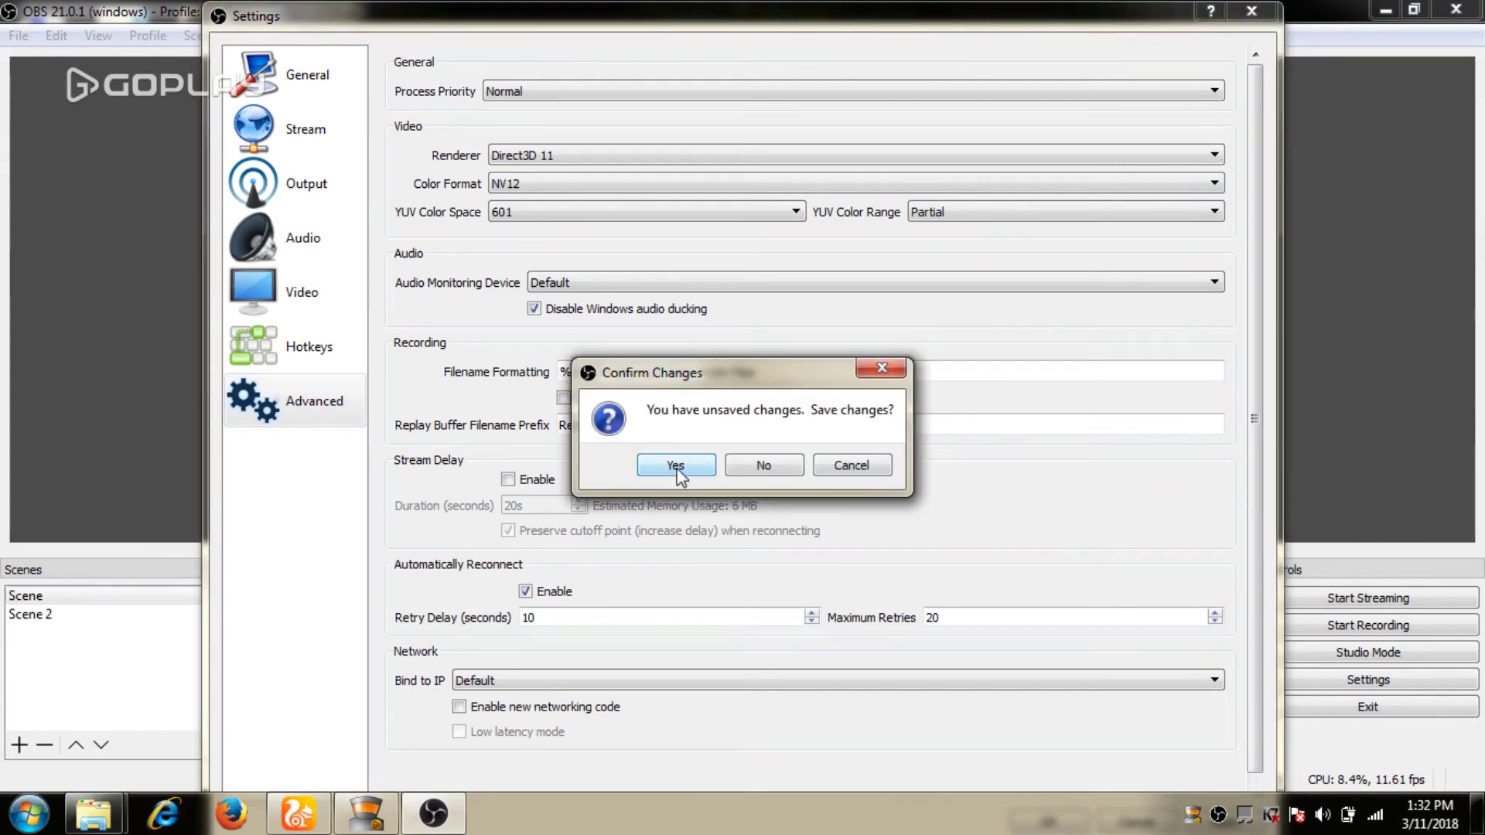
Step: Save the settings changes, then return to Scene and select its Display Capture source
{"action": "left_click", "coordinate": [708, 467]}
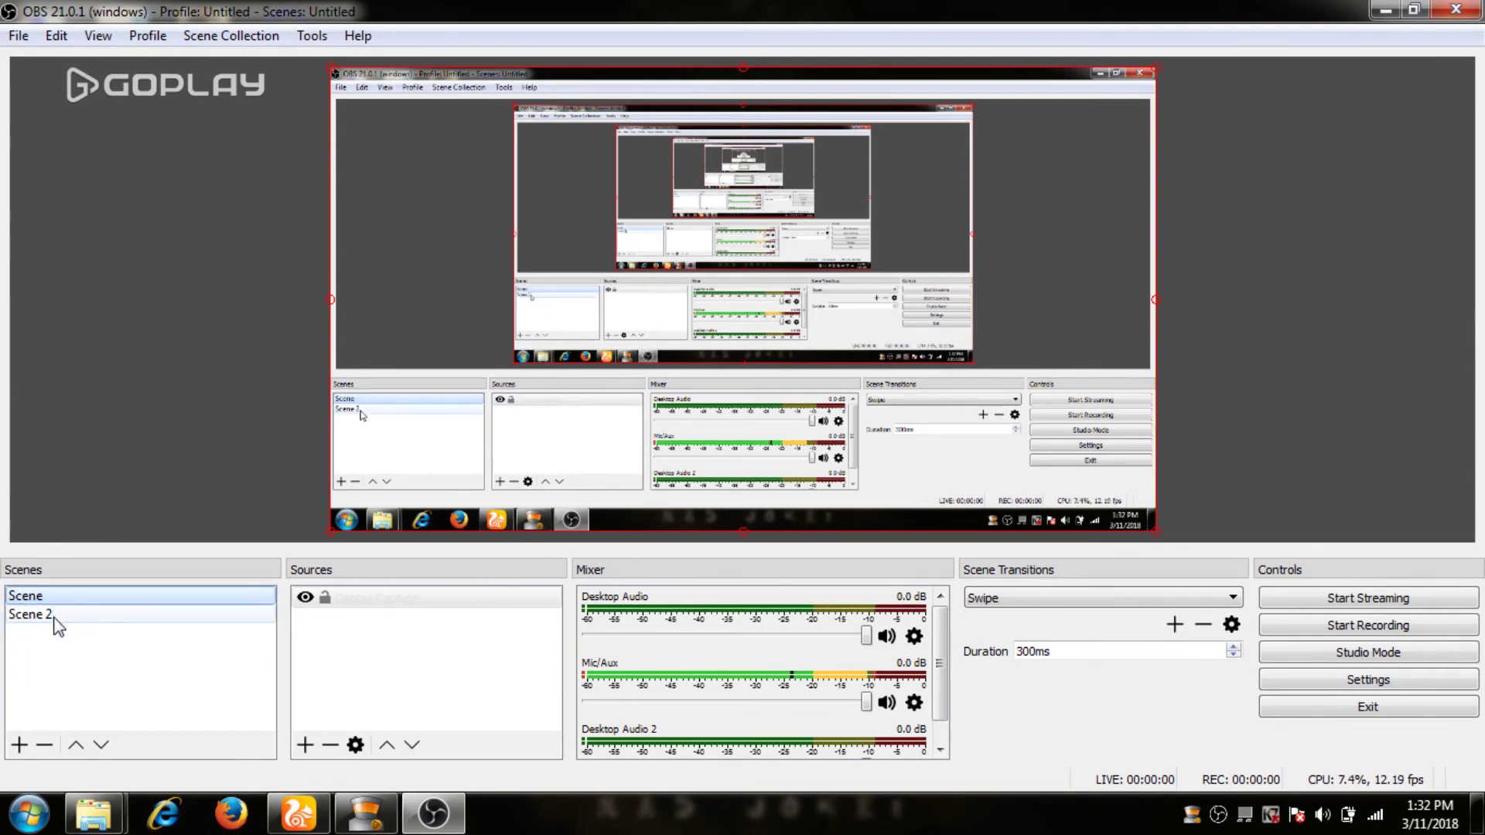
{"action": "left_click", "coordinate": [52, 614]}
{"action": "key", "text": "Up"}
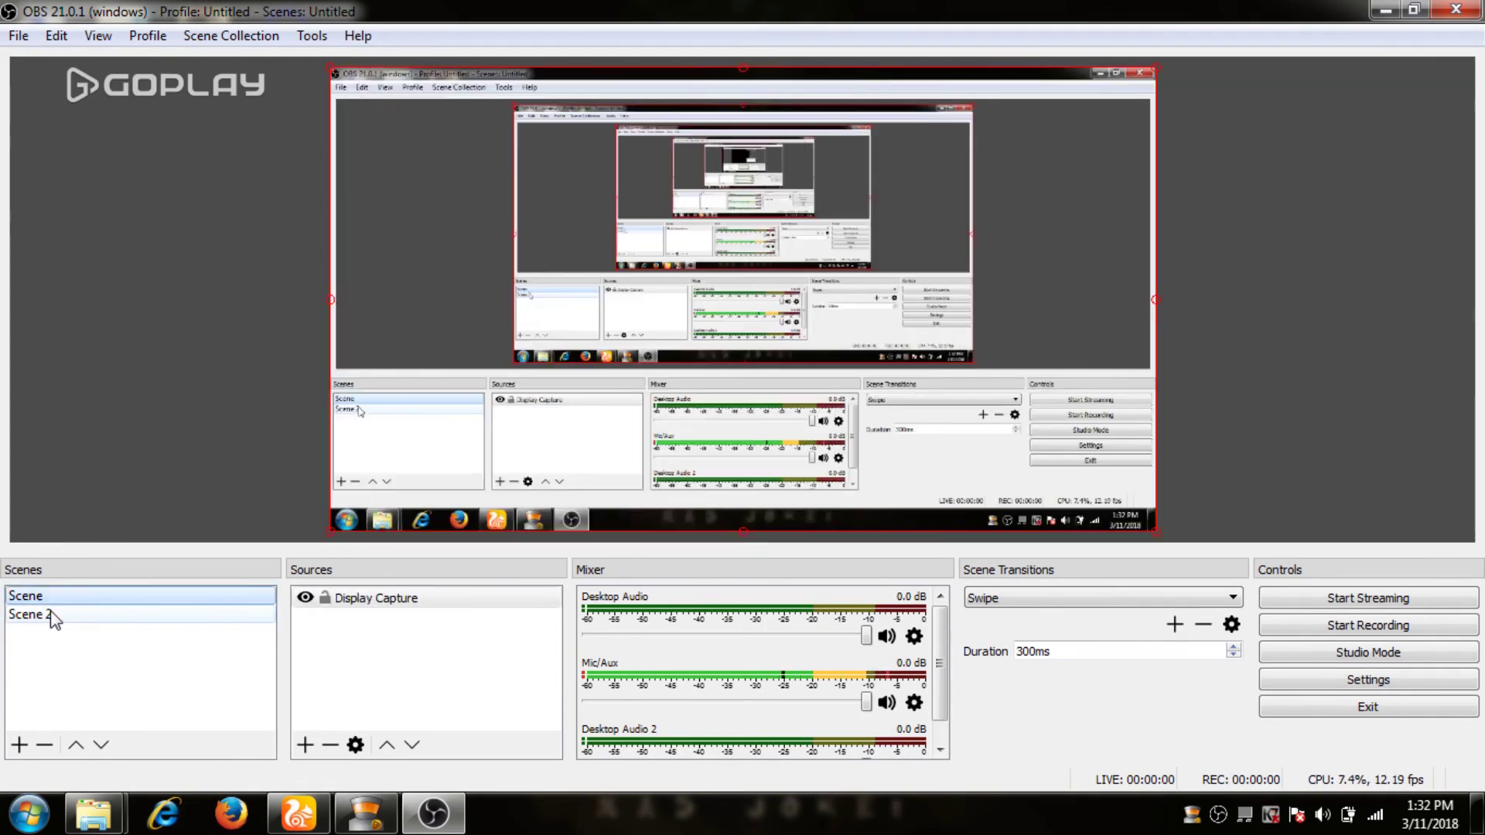
{"action": "left_click", "coordinate": [349, 605]}
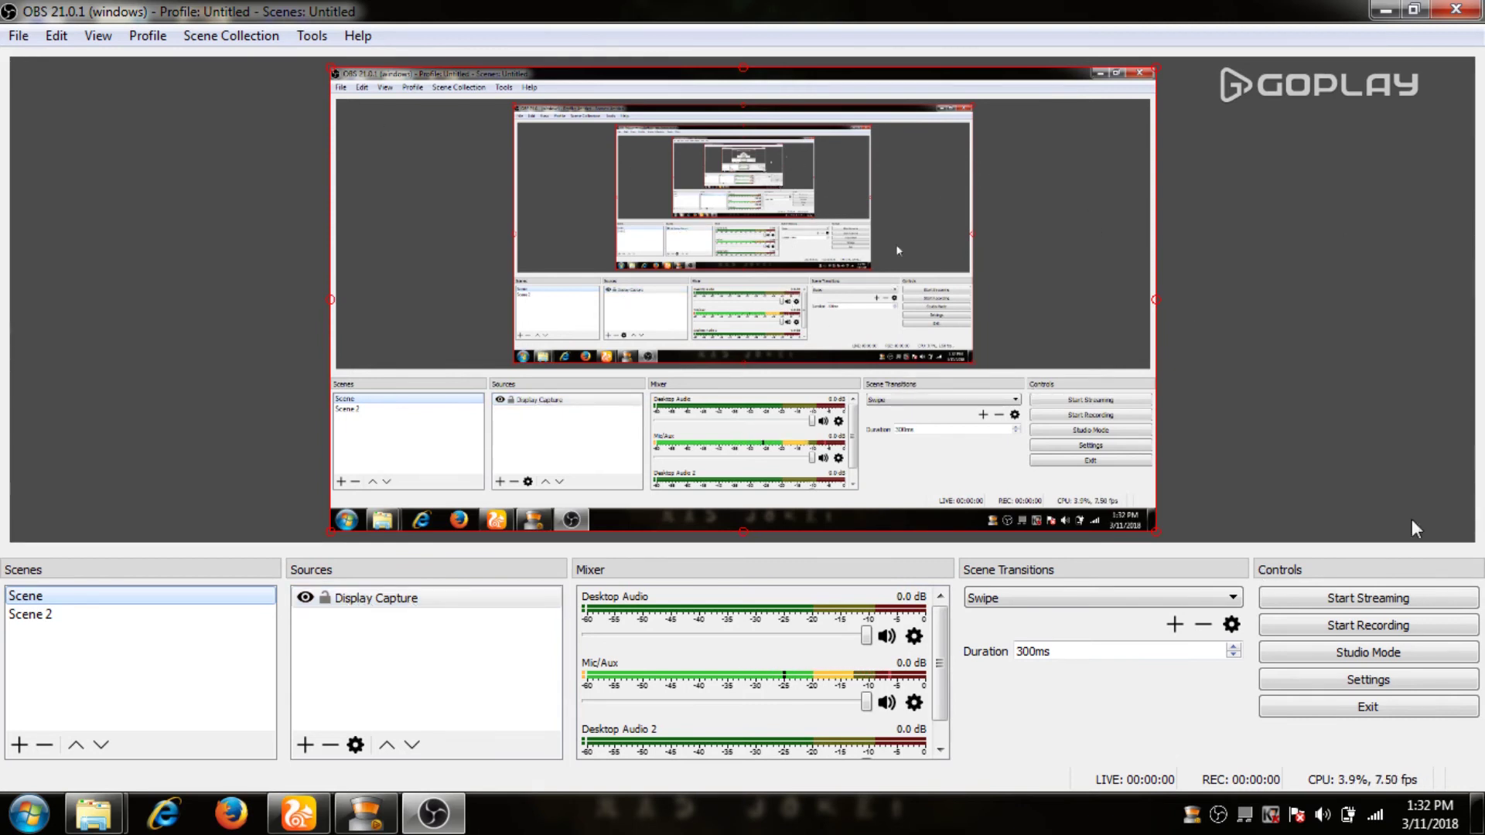
Step: Make a test recording of about 11 seconds, then stop it
{"action": "left_click", "coordinate": [1383, 631]}
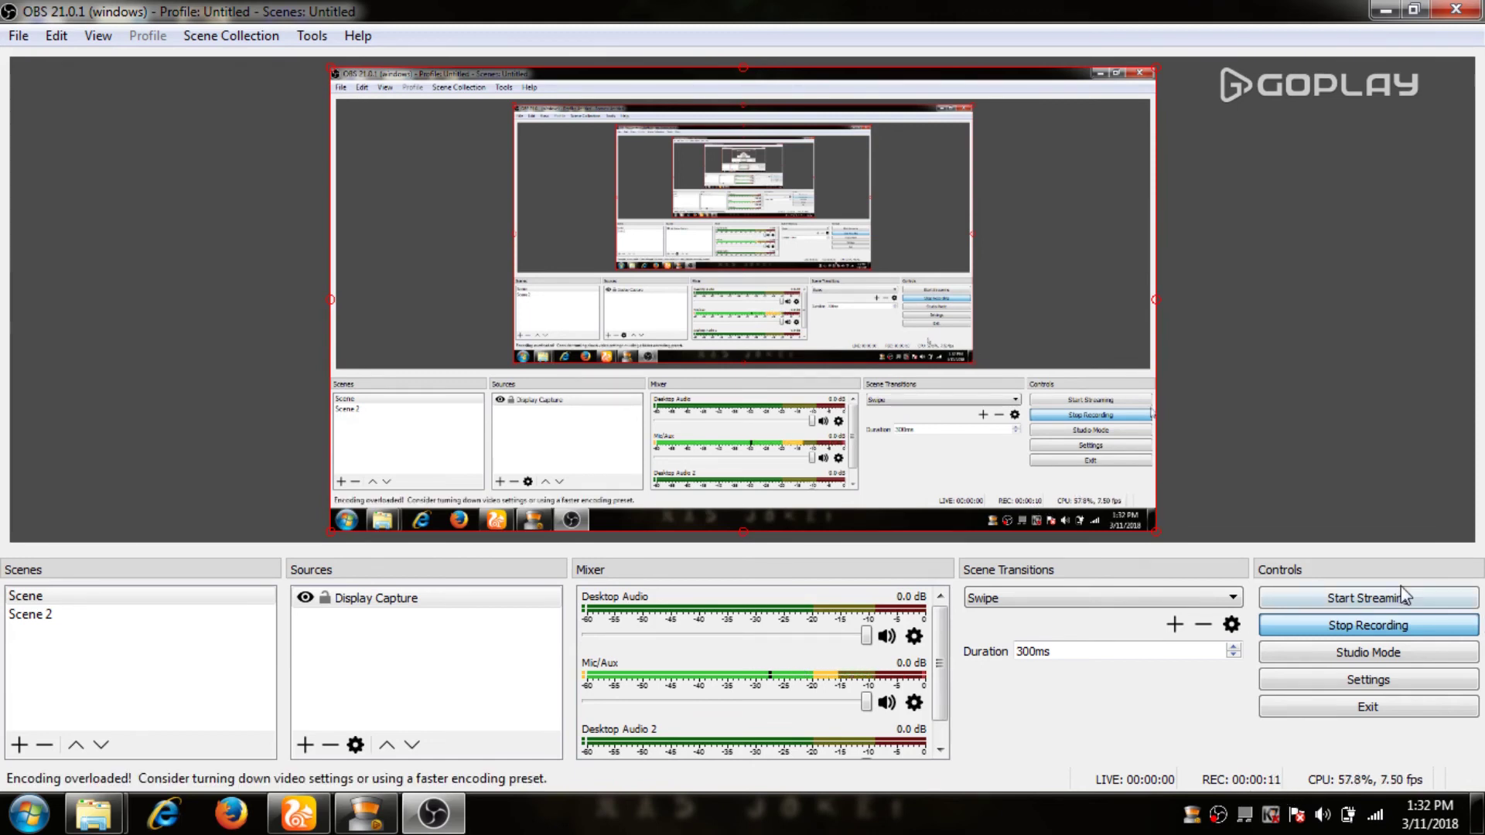
{"action": "left_click", "coordinate": [1358, 633]}
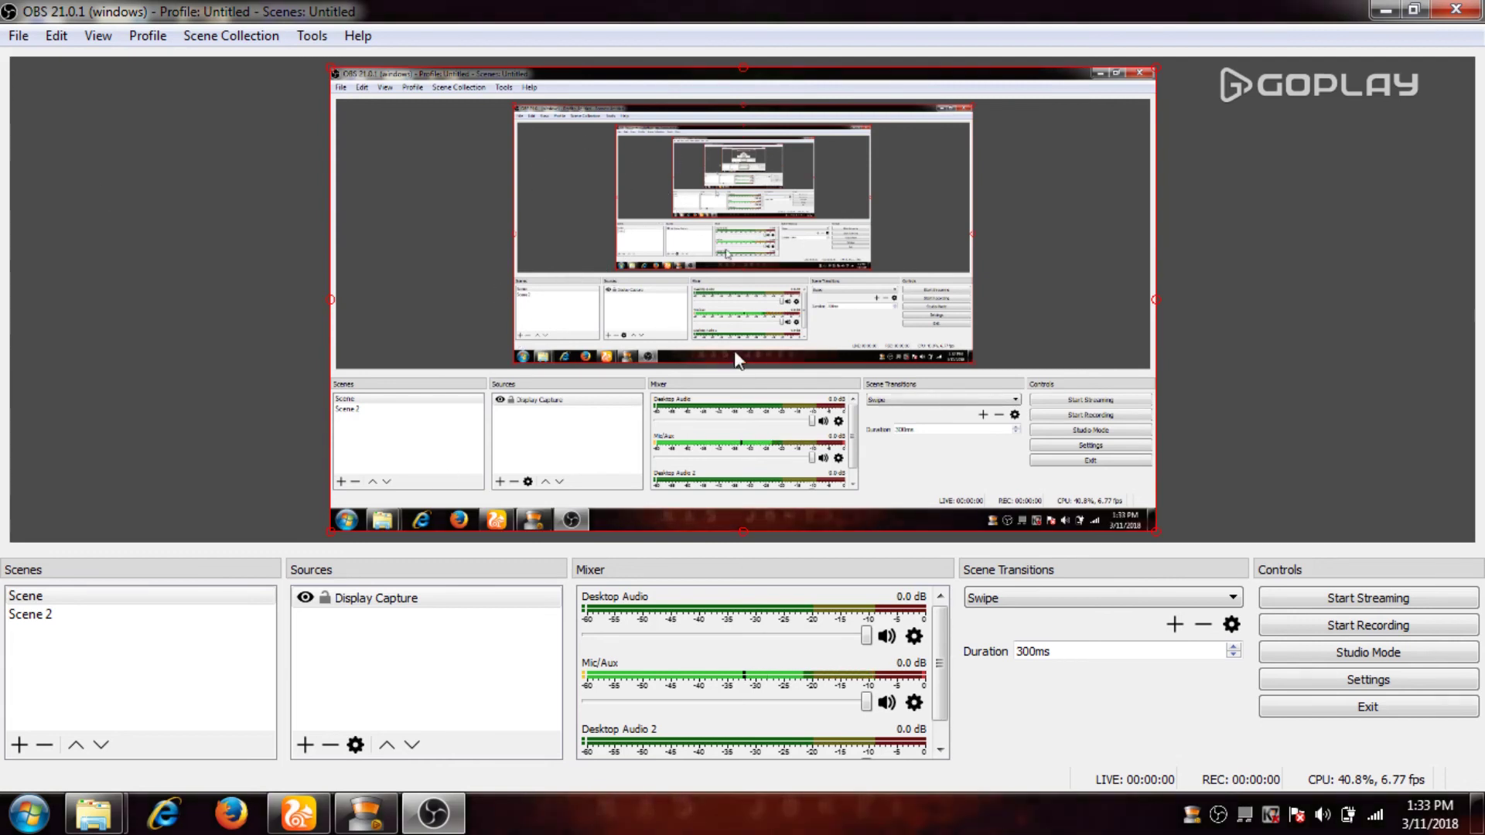
{"action": "left_click", "coordinate": [19, 36]}
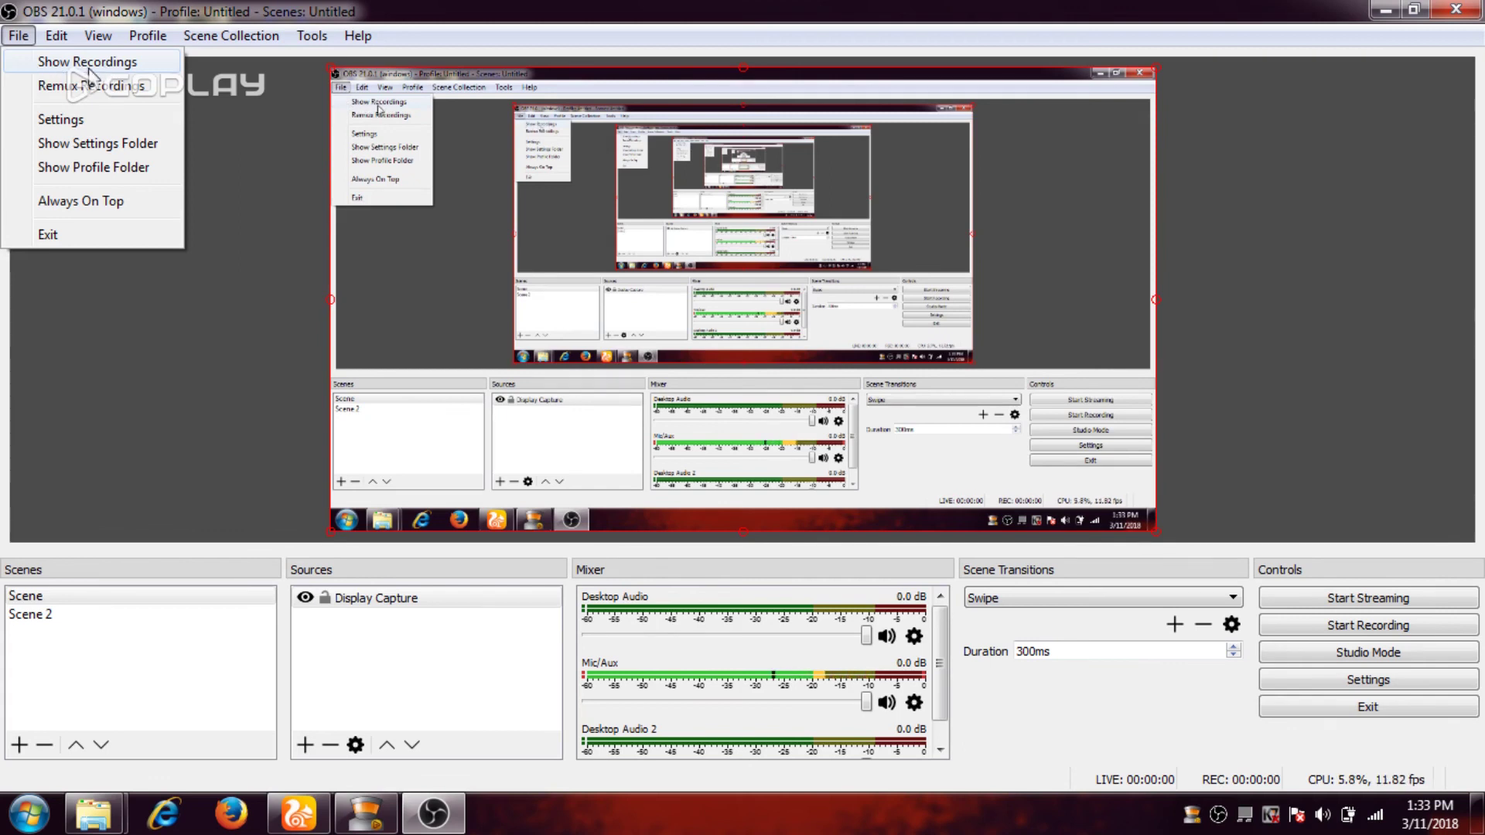
{"action": "left_click", "coordinate": [53, 66]}
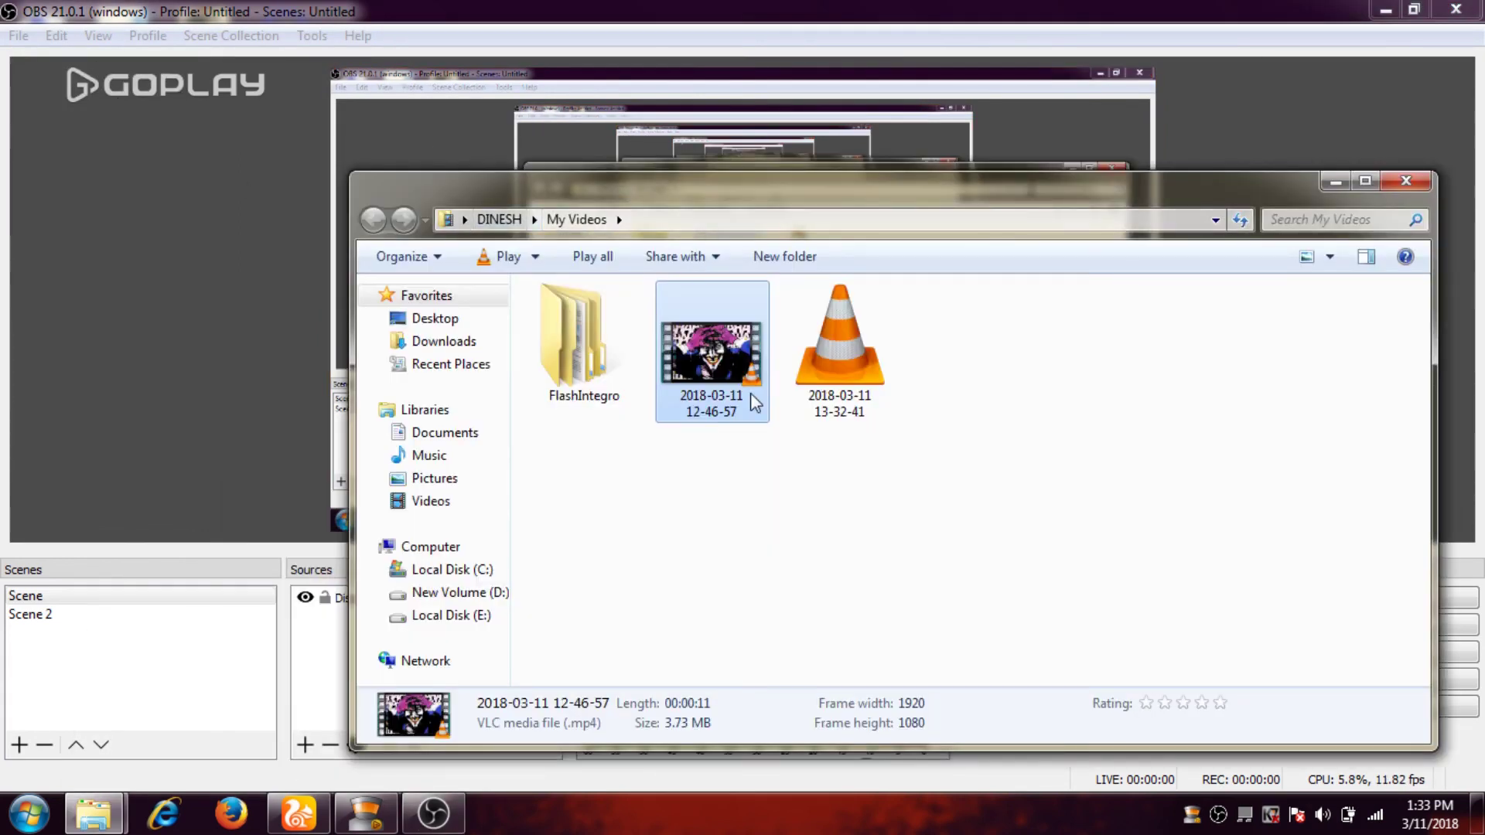
{"action": "left_click", "coordinate": [815, 407]}
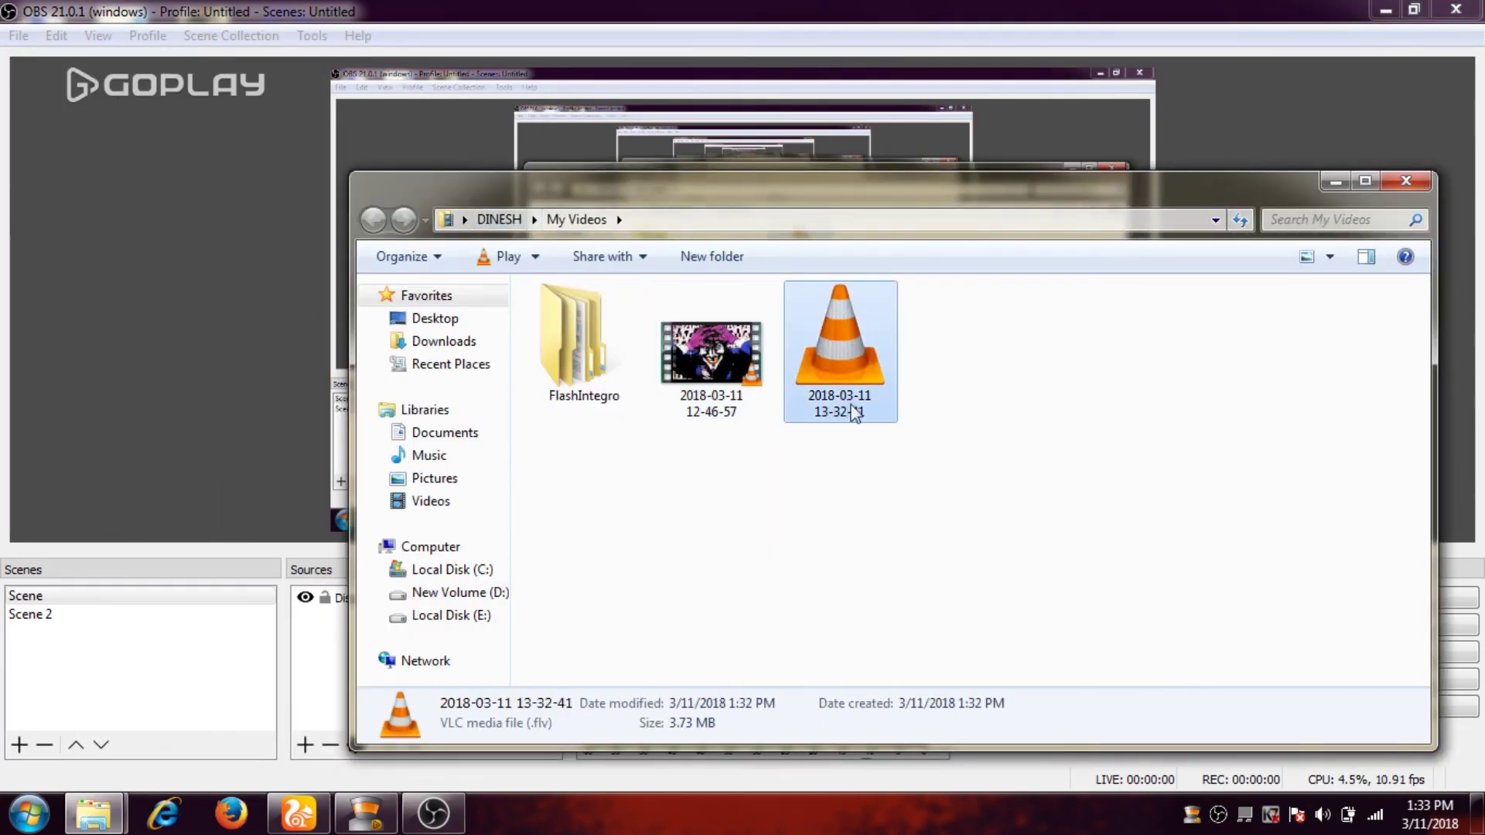